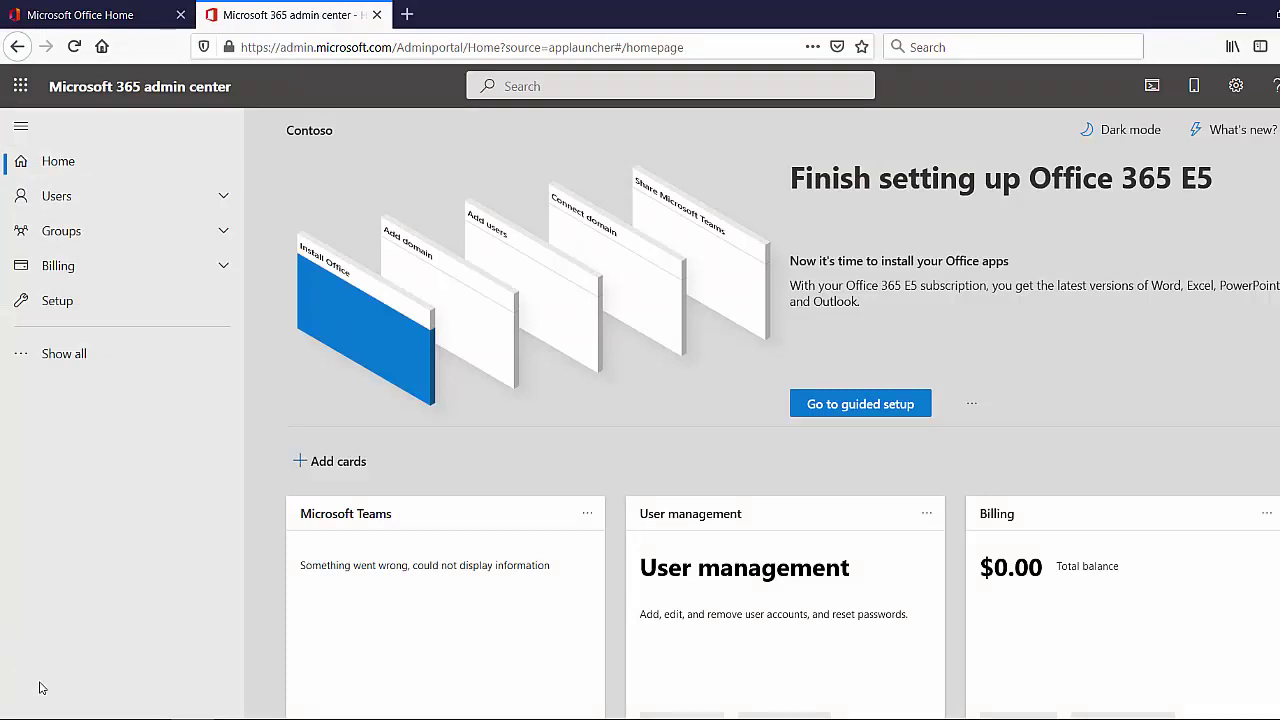
Show all navigation sections and go to Users > Active users
click(79, 356)
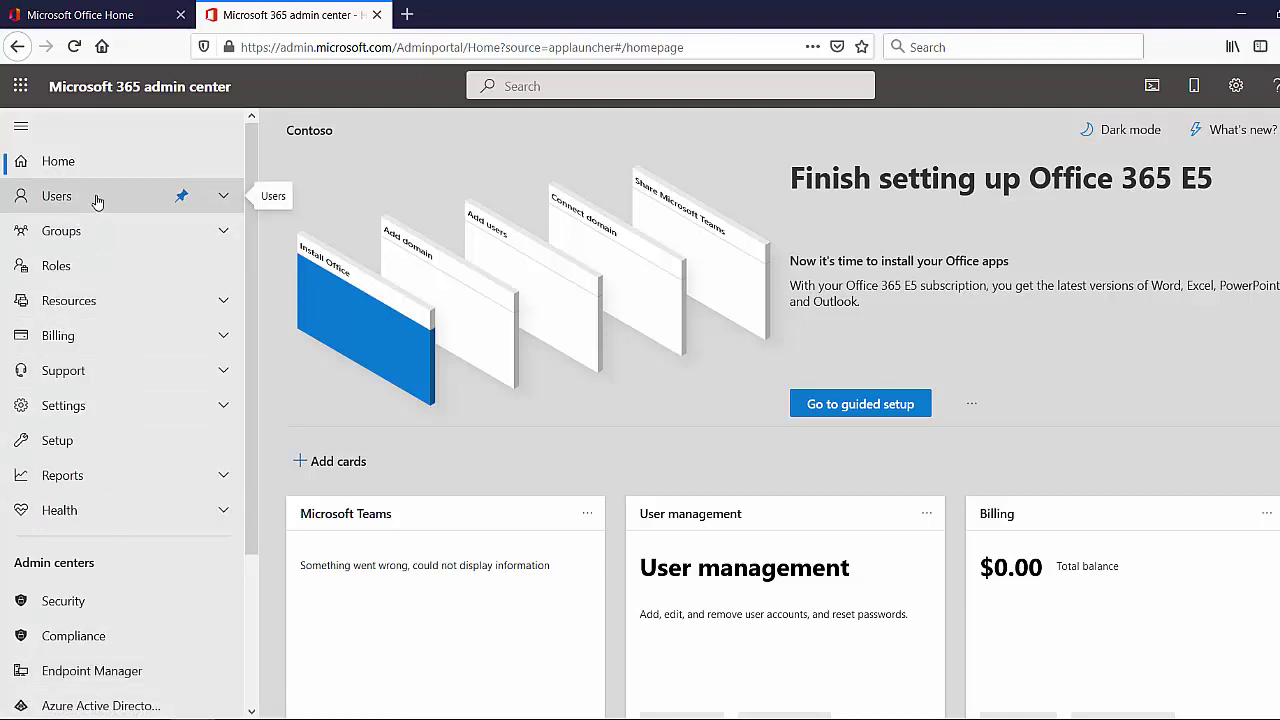
click(225, 200)
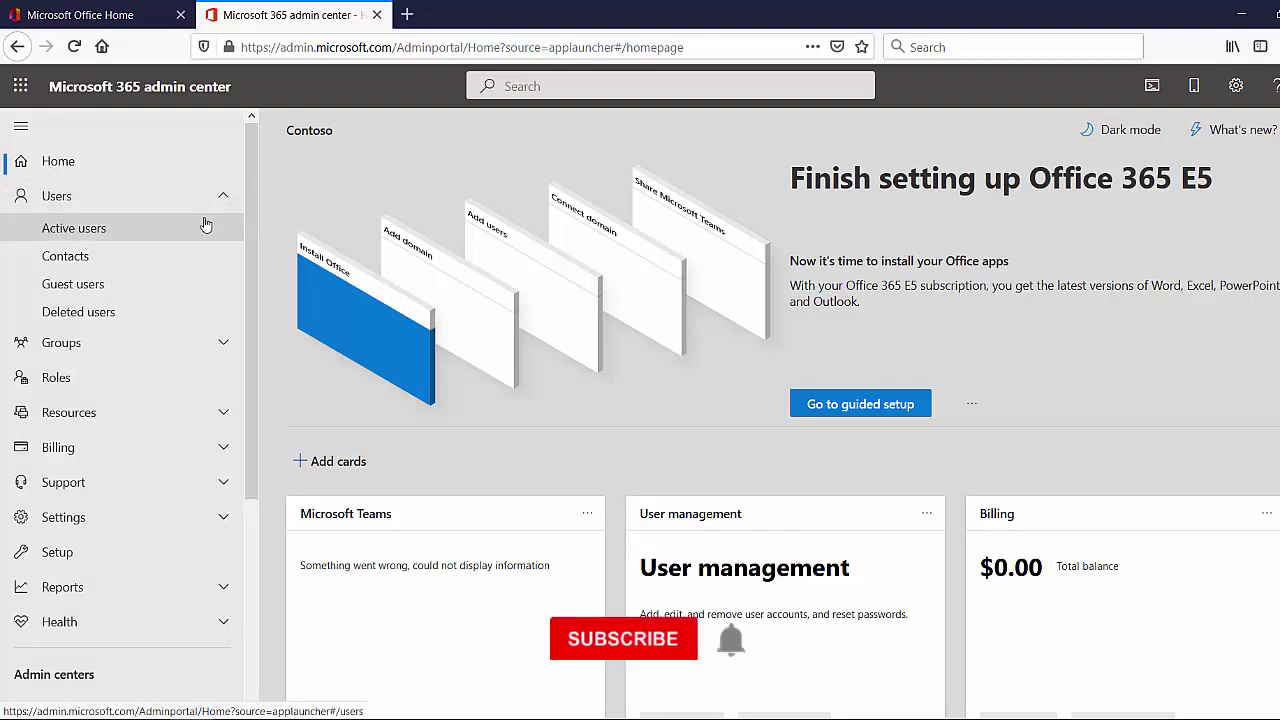
click(168, 231)
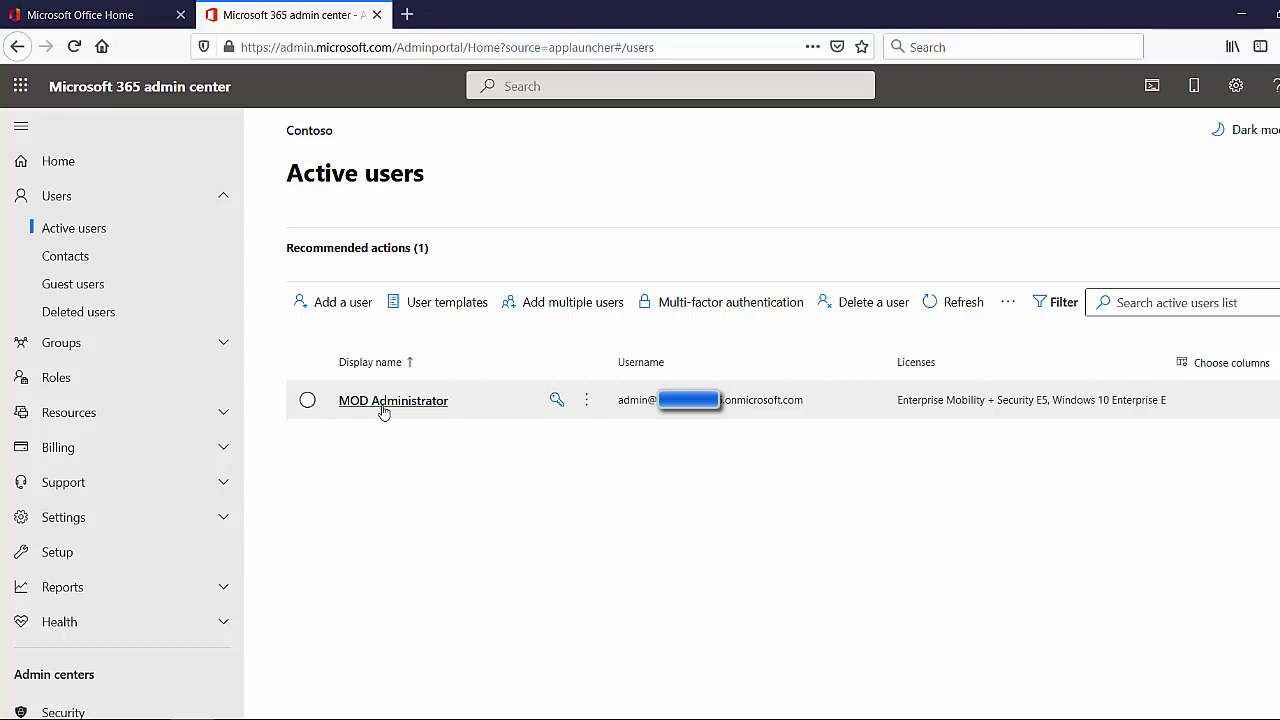
Open the Add a user panel from the Active users page
click(363, 311)
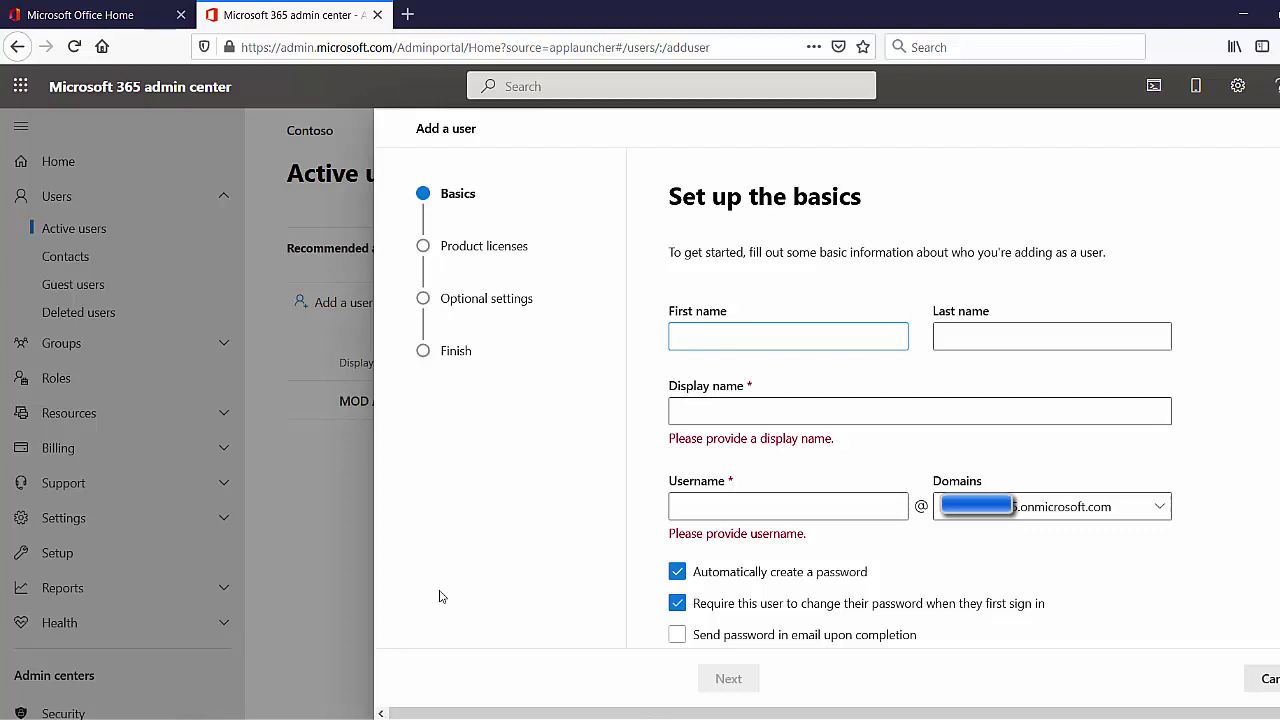
Enter the new user's first and last name and fill in the display name
key(Tab)
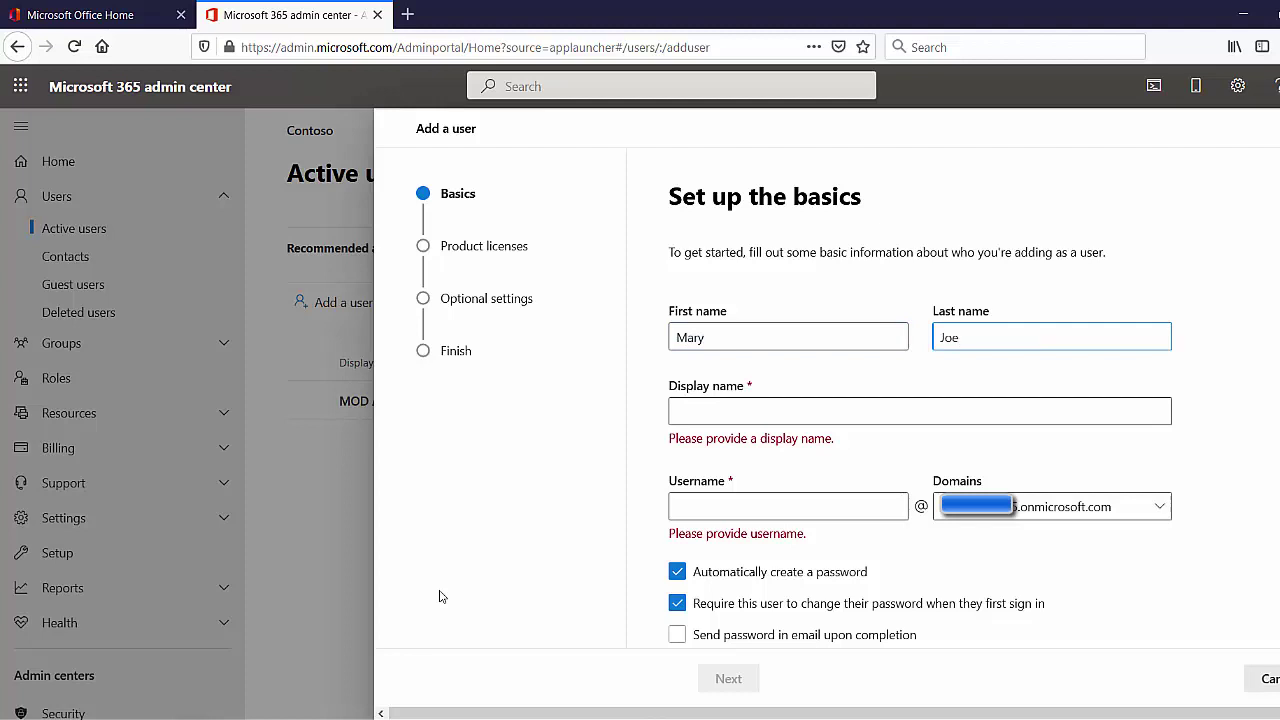
click(745, 405)
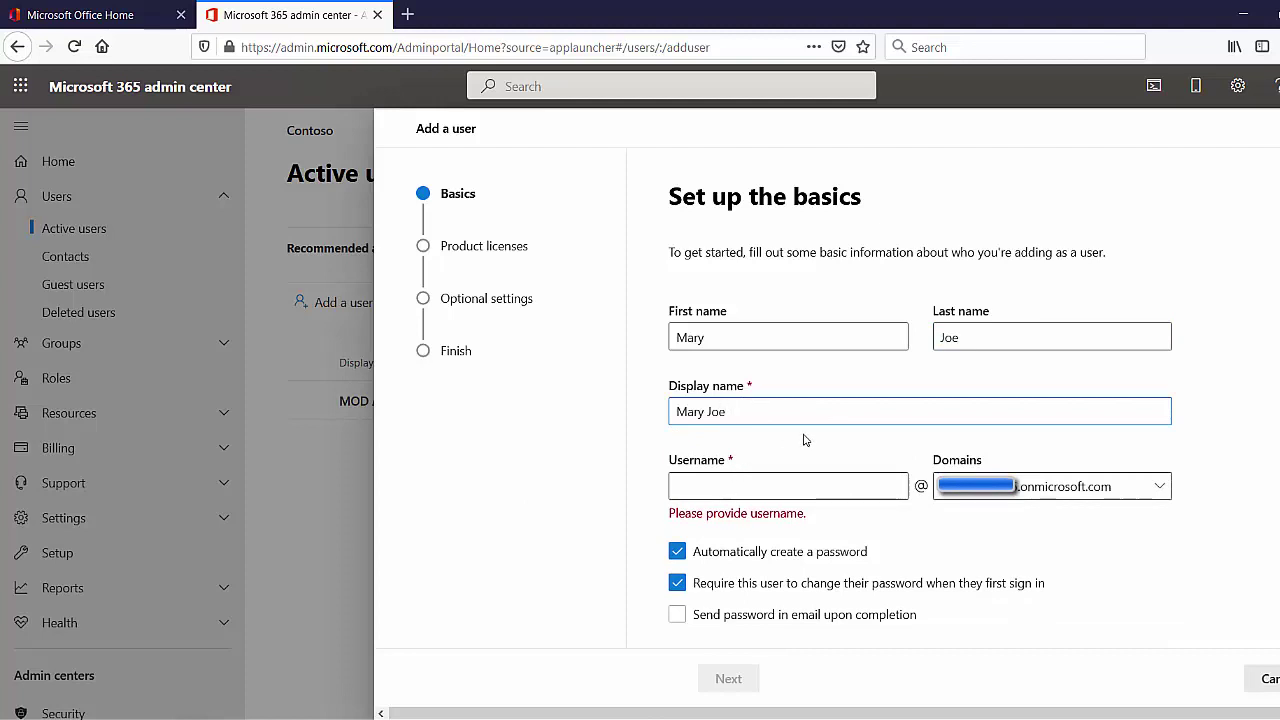
Enter the user's username after checking the Domains list, then continue to licences
click(750, 486)
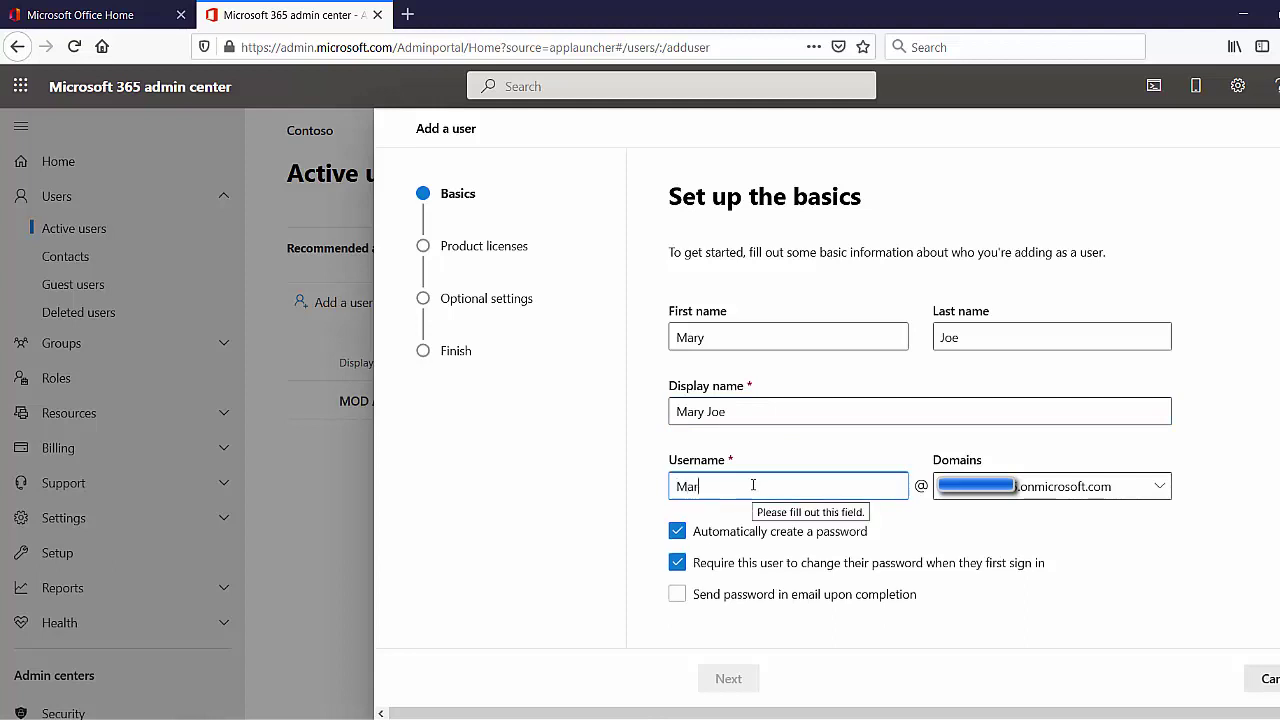
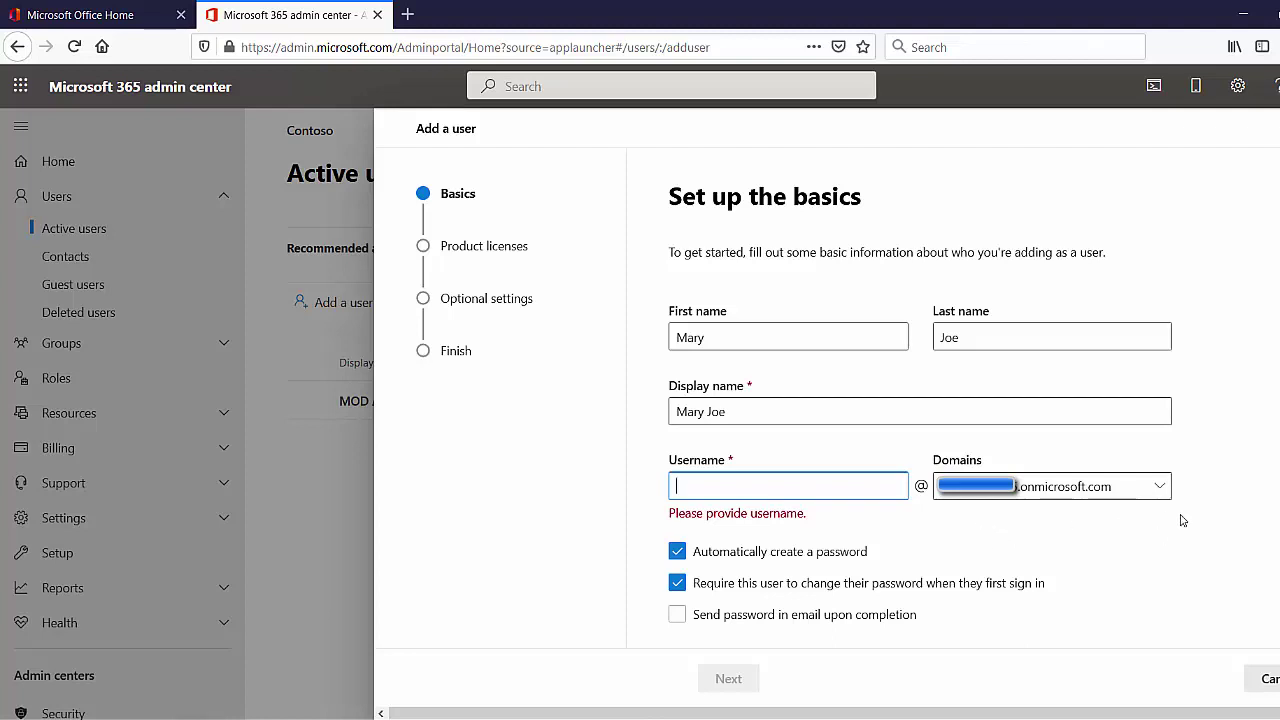
click(1160, 488)
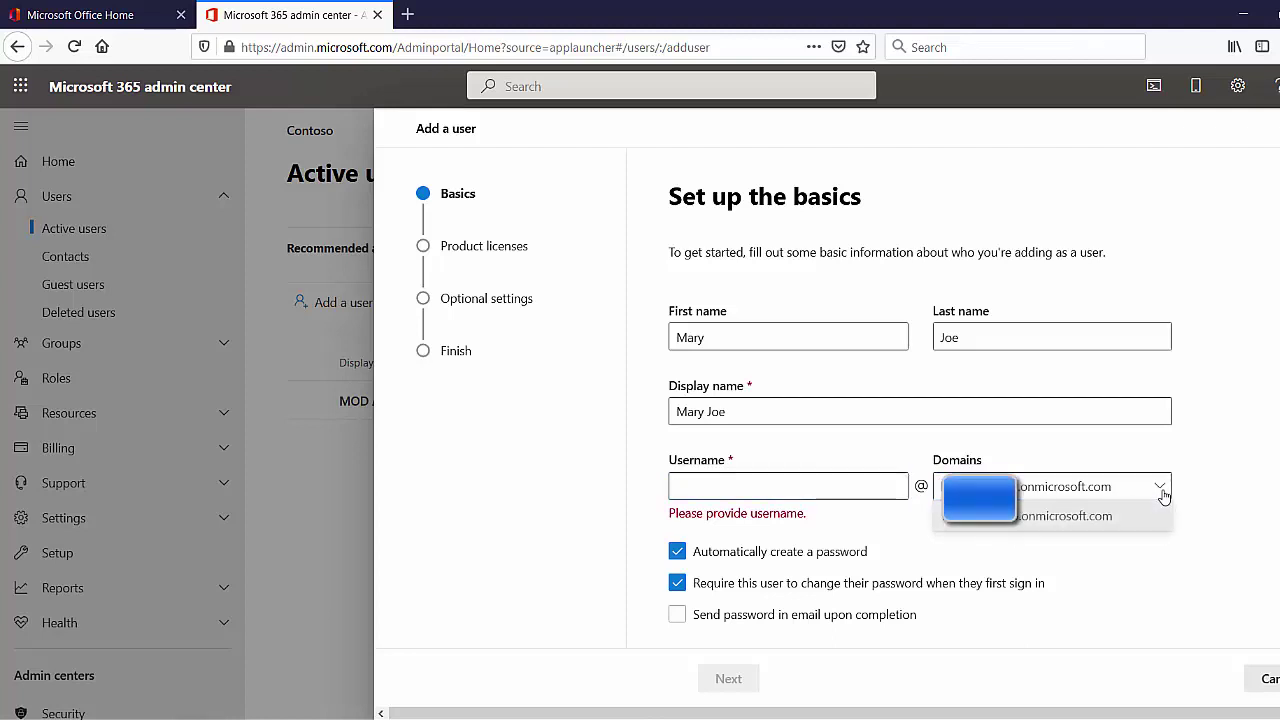
click(1232, 464)
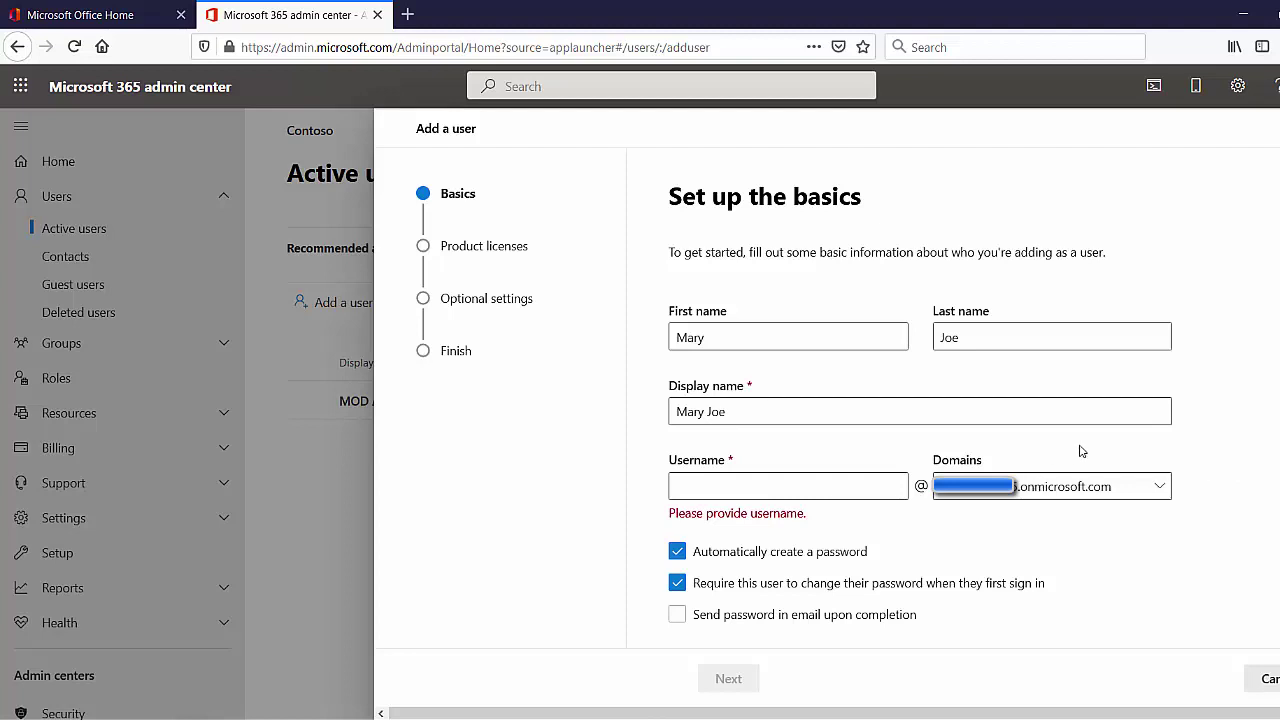
click(754, 484)
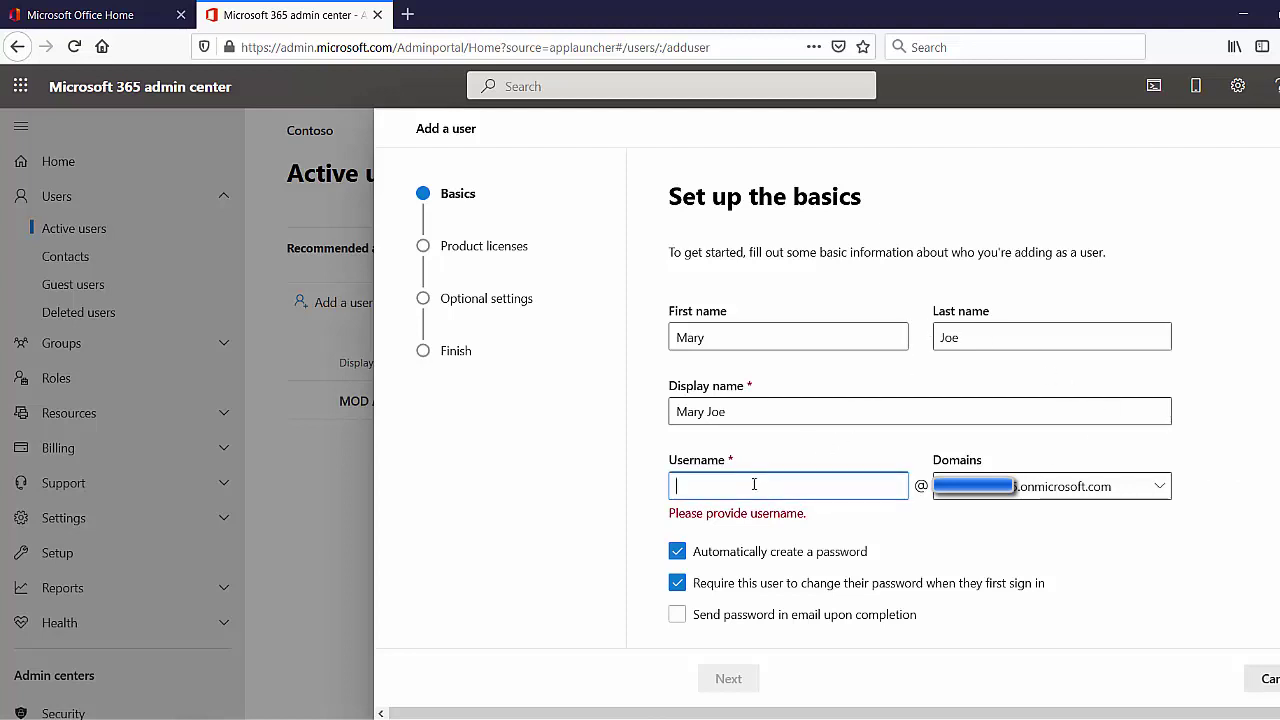
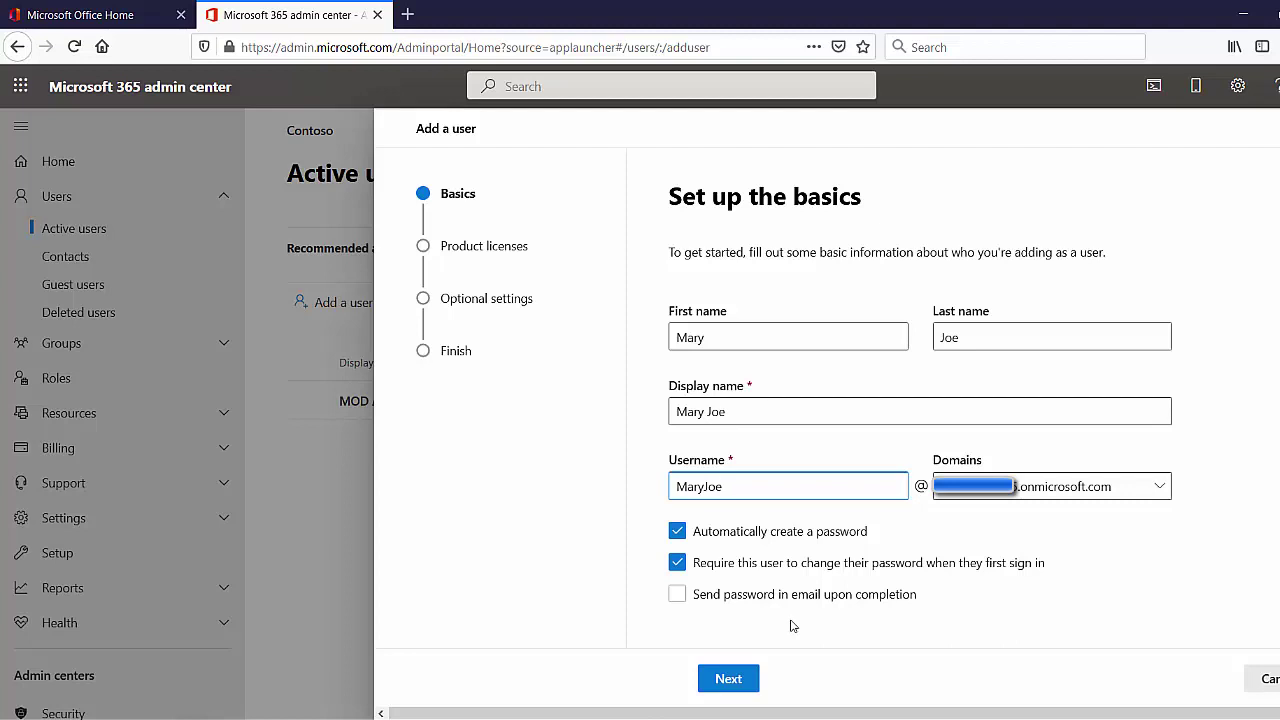
click(730, 678)
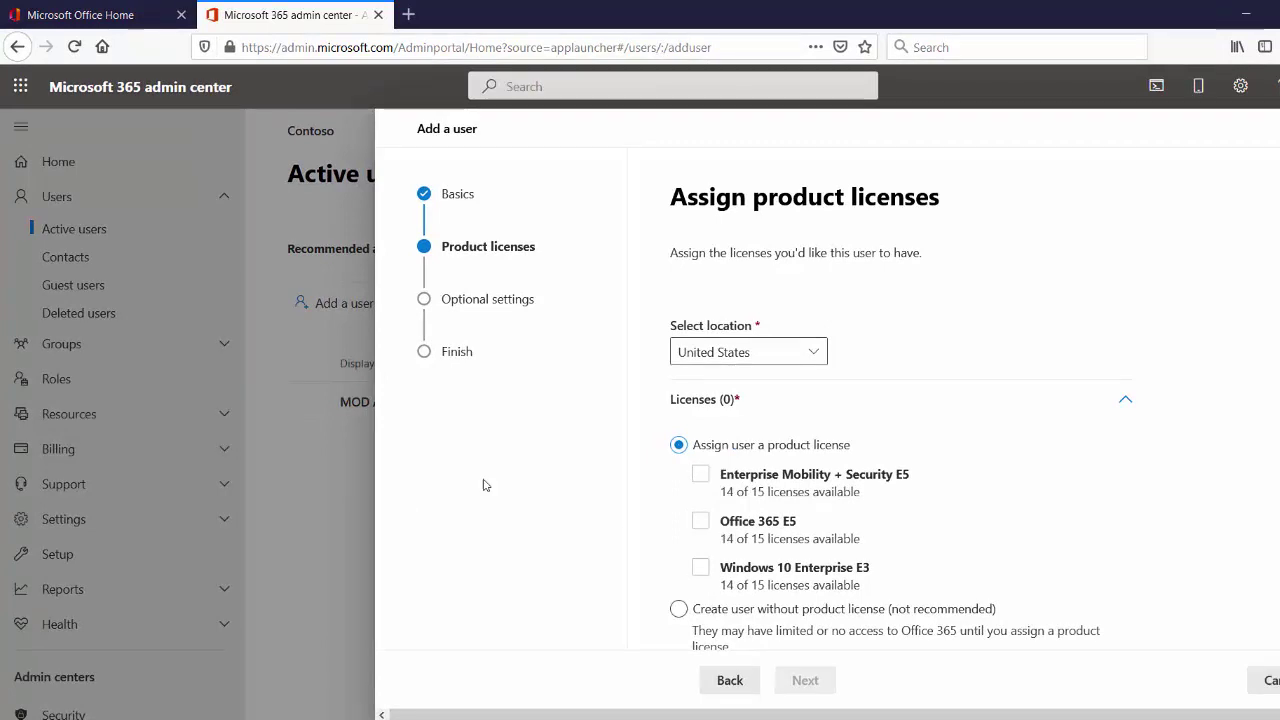
Advance the Add a user wizard to the Assign product licenses step
click(880, 490)
Tick the Office 365 E5 licence and expand its included Apps list
click(700, 523)
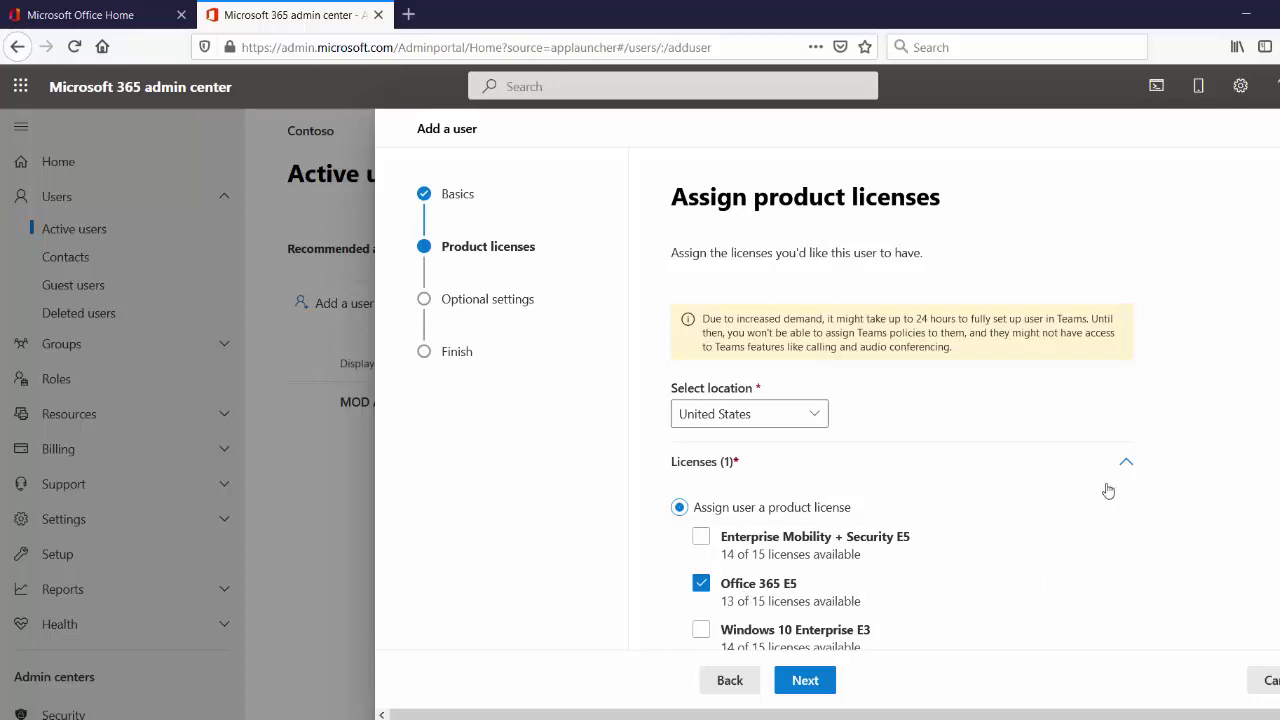
scroll(900, 400, down, 3)
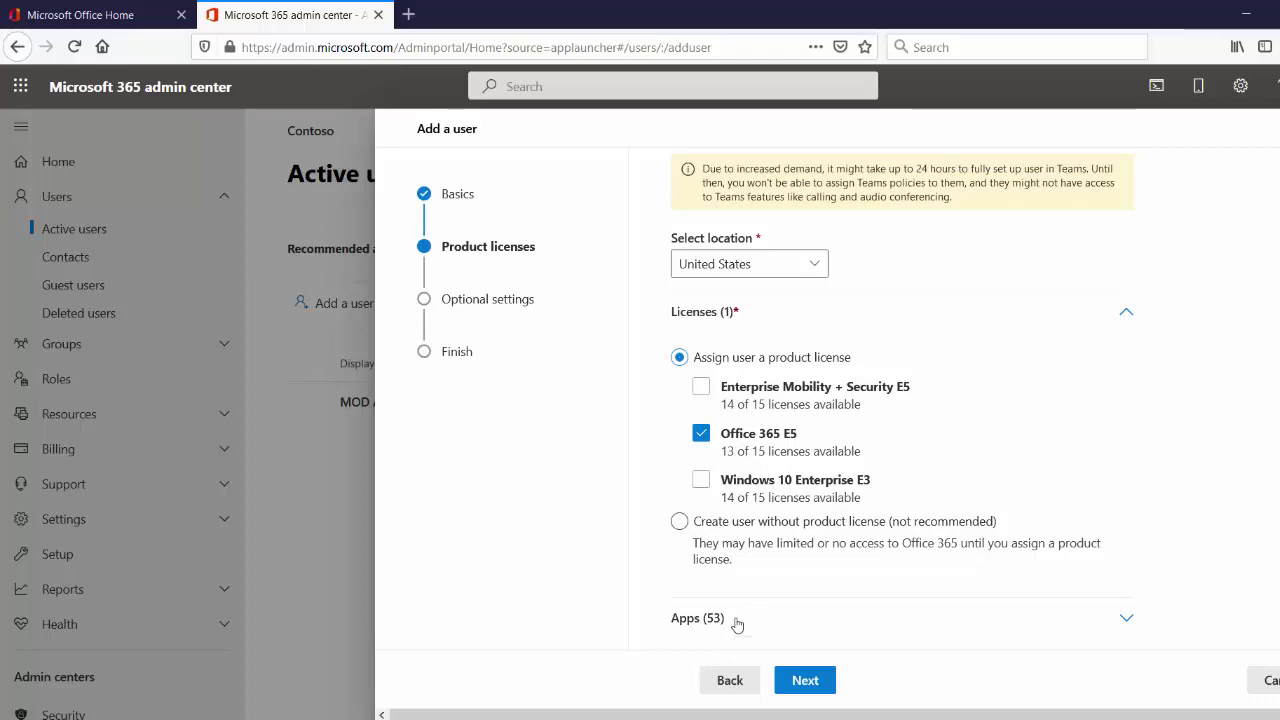
click(737, 620)
Untick Microsoft Teams in the E5 apps list and go on to Optional settings
scroll(1150, 403, down, 2)
scroll(1150, 403, down, 5)
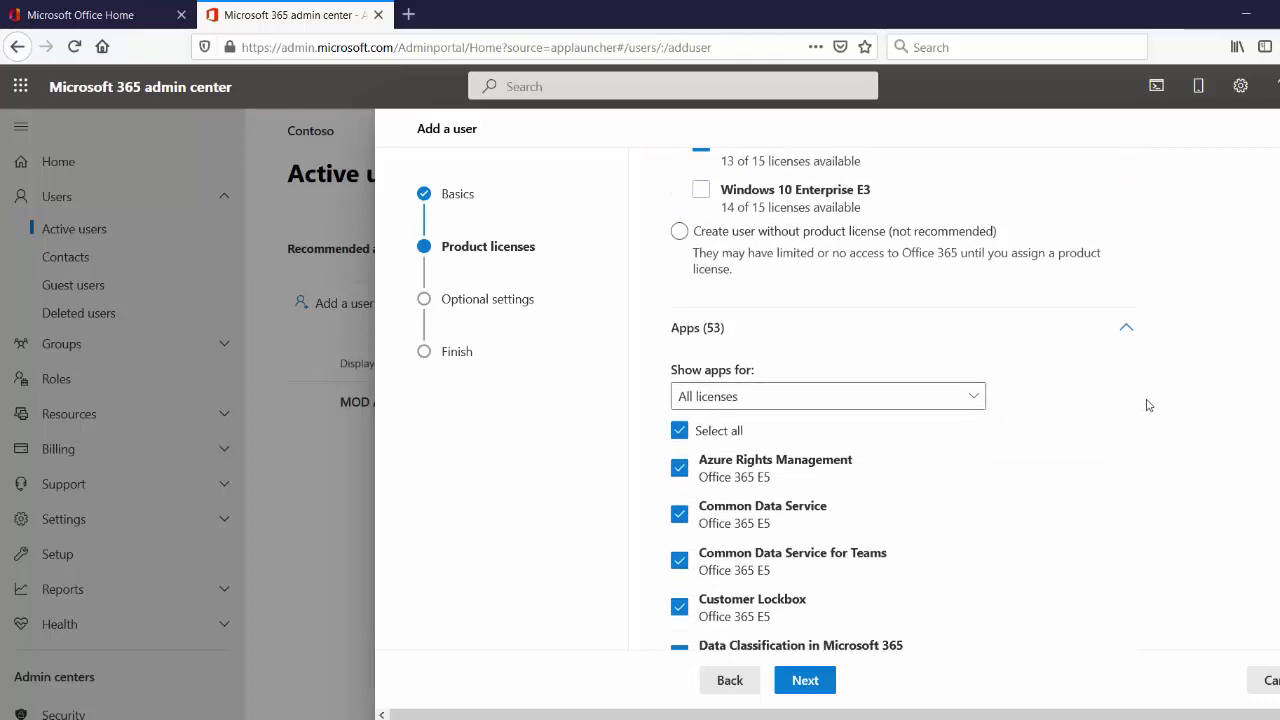
scroll(1148, 405, down, 4)
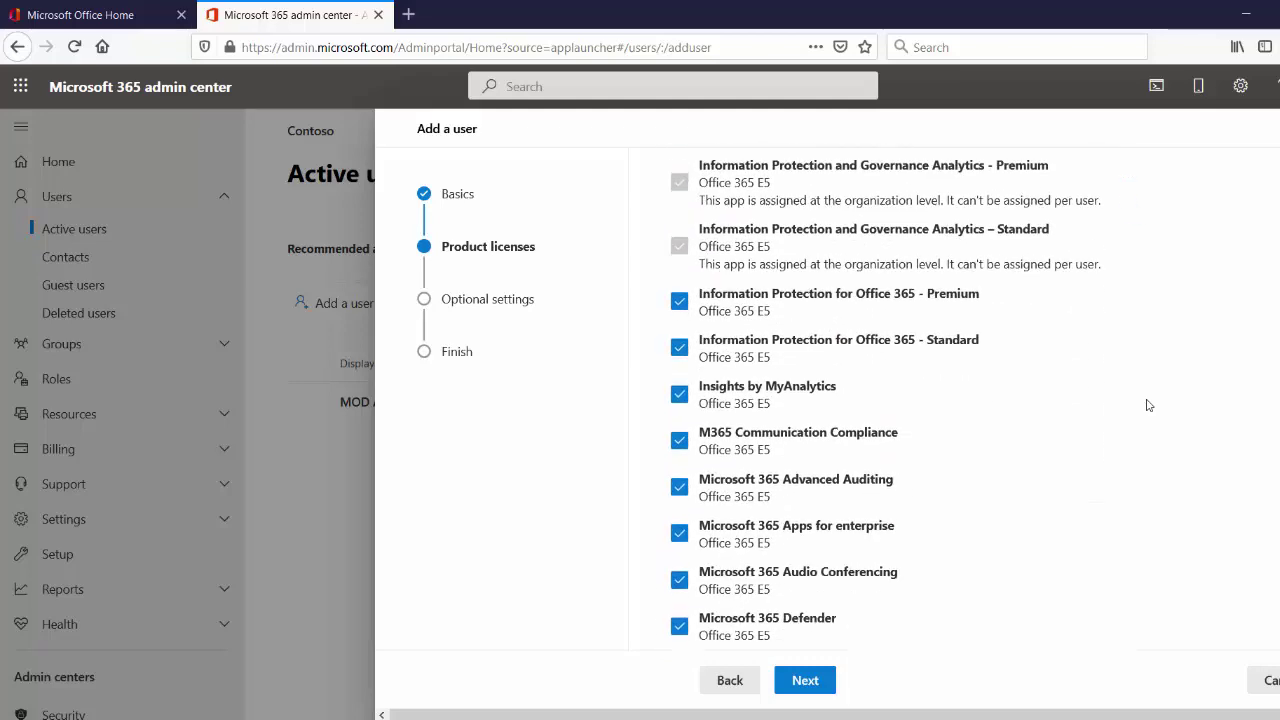
scroll(1148, 405, down, 1)
scroll(1148, 405, down, 5)
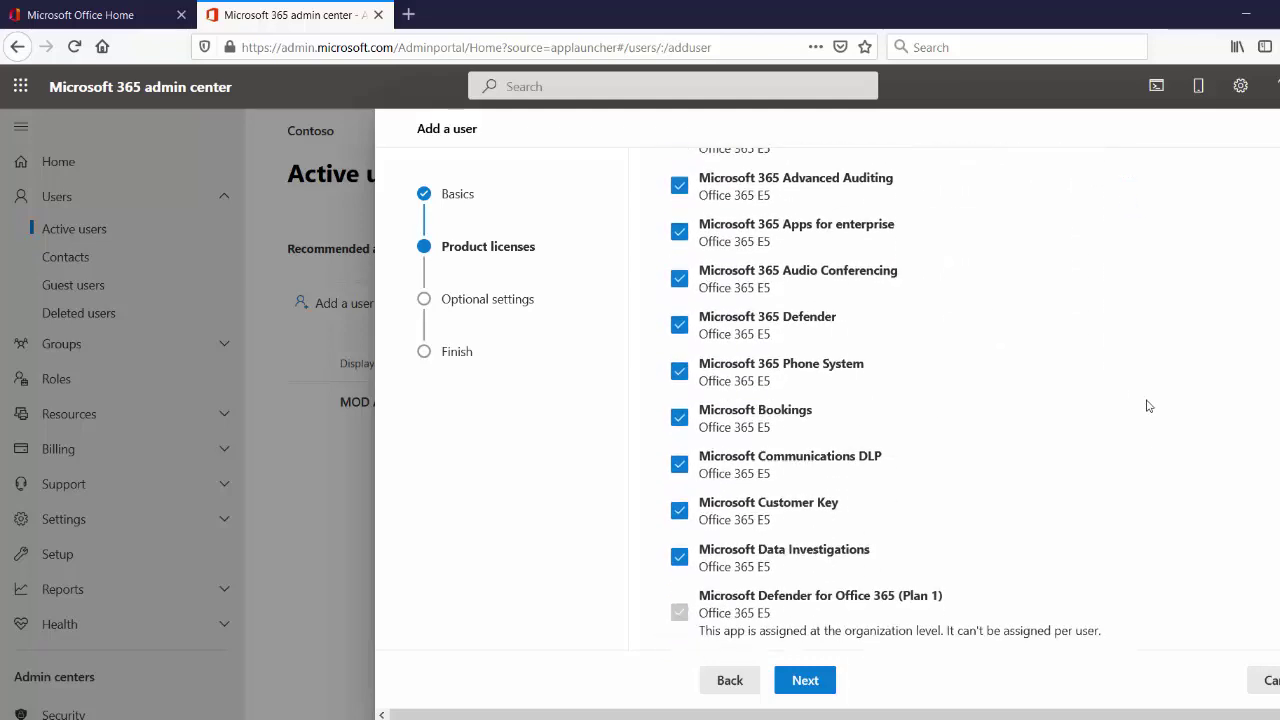
scroll(1148, 405, down, 3)
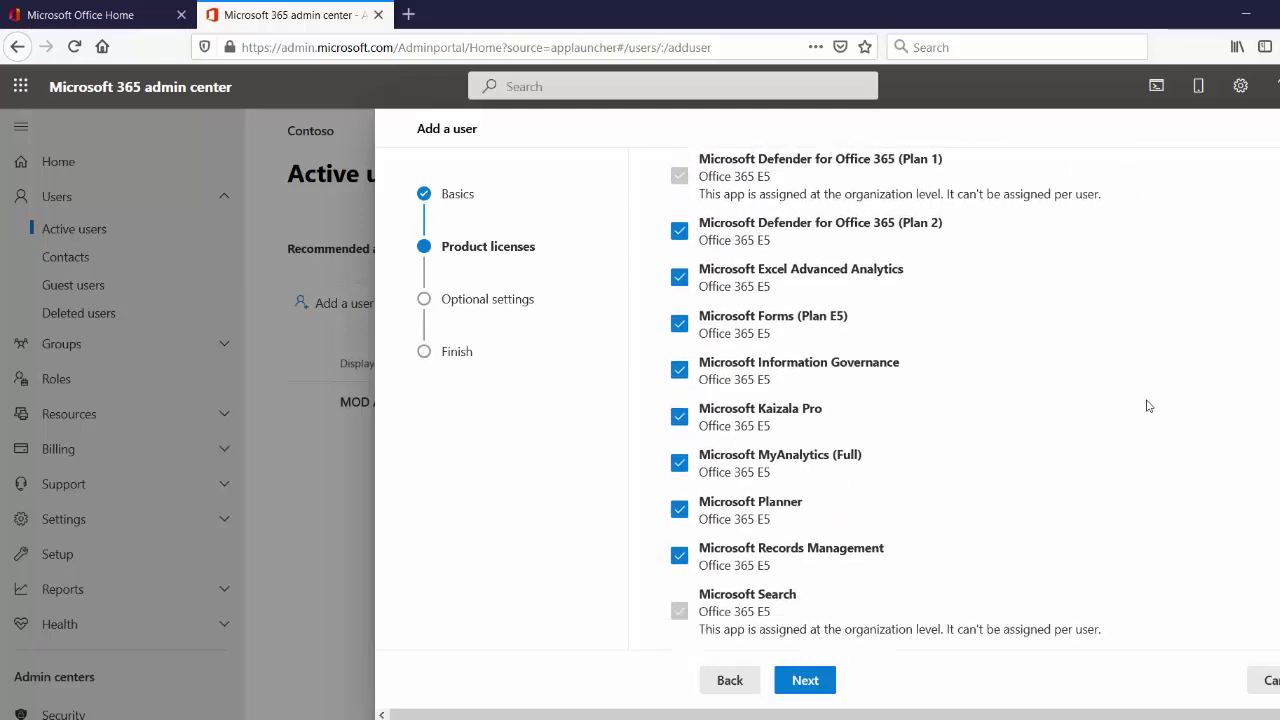
scroll(1147, 406, down, 1)
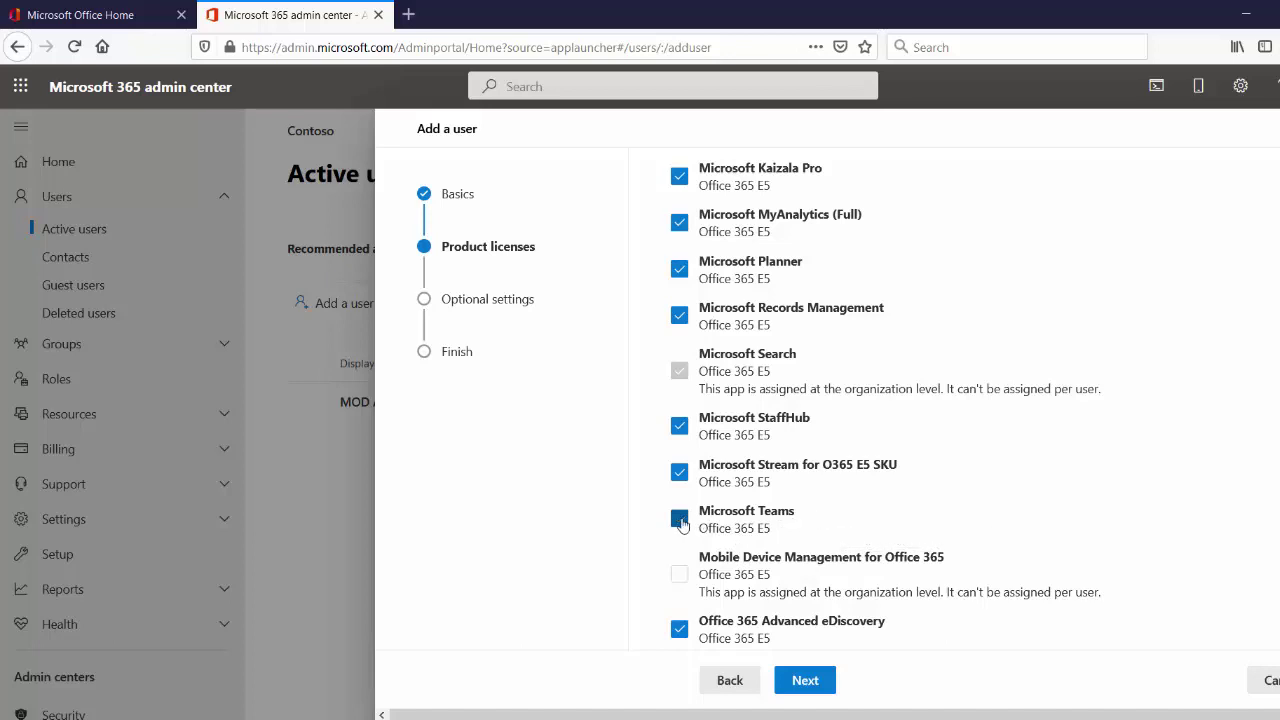
click(680, 520)
click(805, 680)
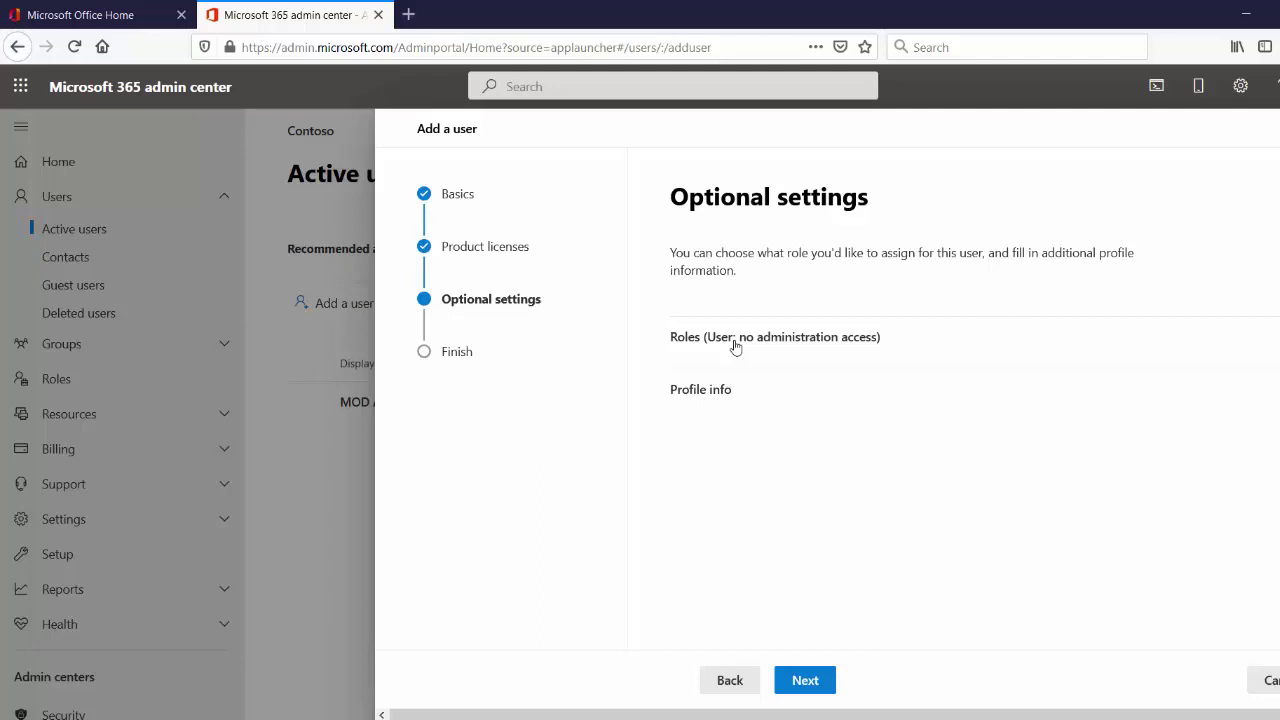
Expand the Roles section, currently set to User (no administration access)
click(740, 340)
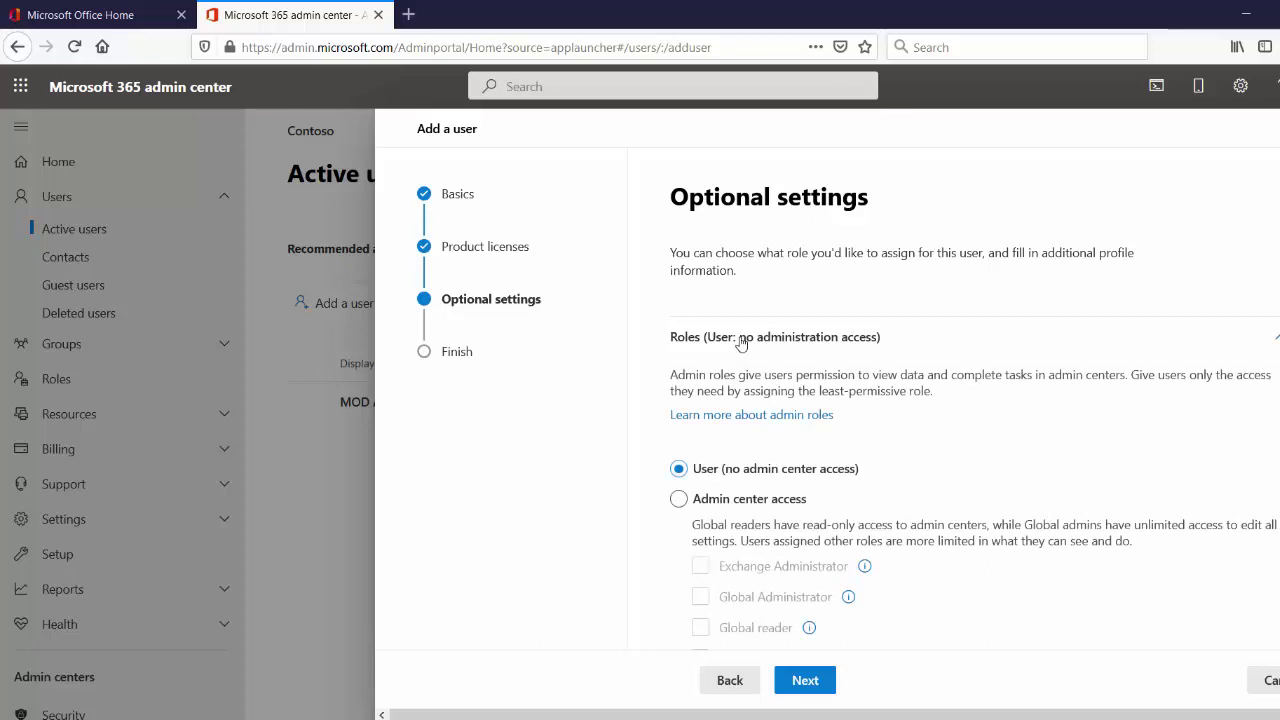
scroll(970, 380, down, 3)
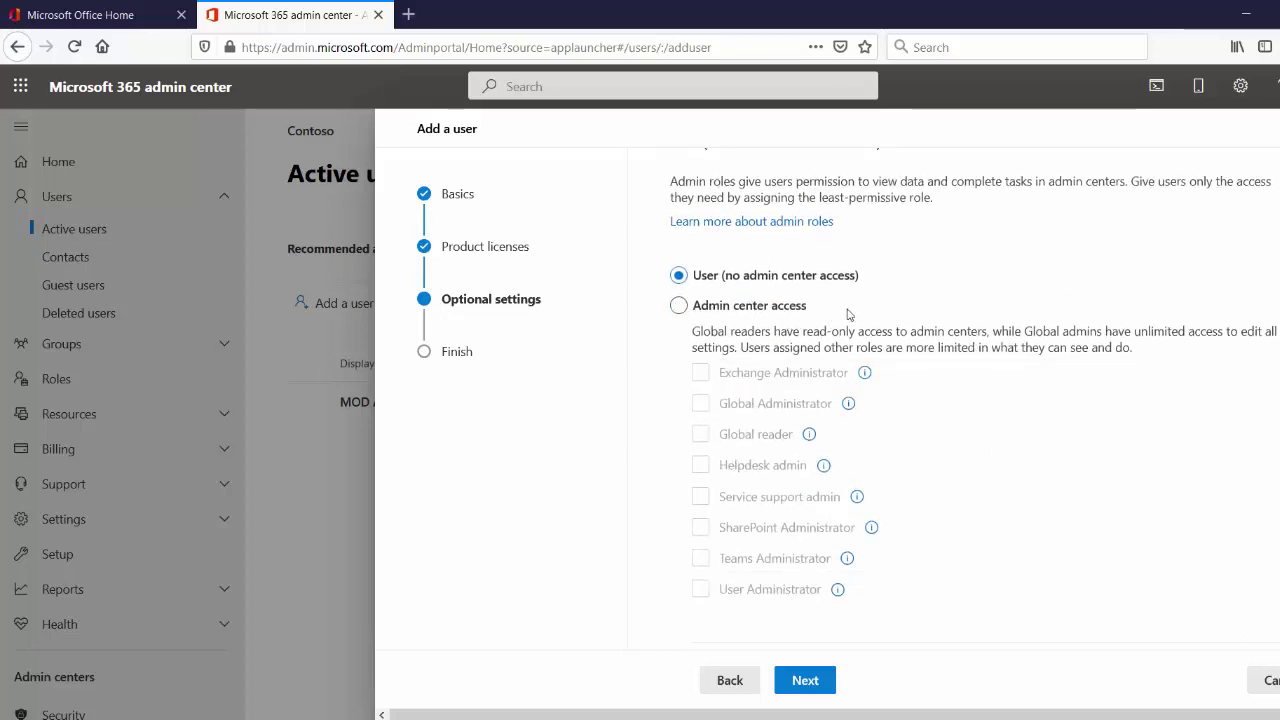
Select Admin center access, leaving Exchange and SharePoint Administrator unchecked after trying them
click(679, 307)
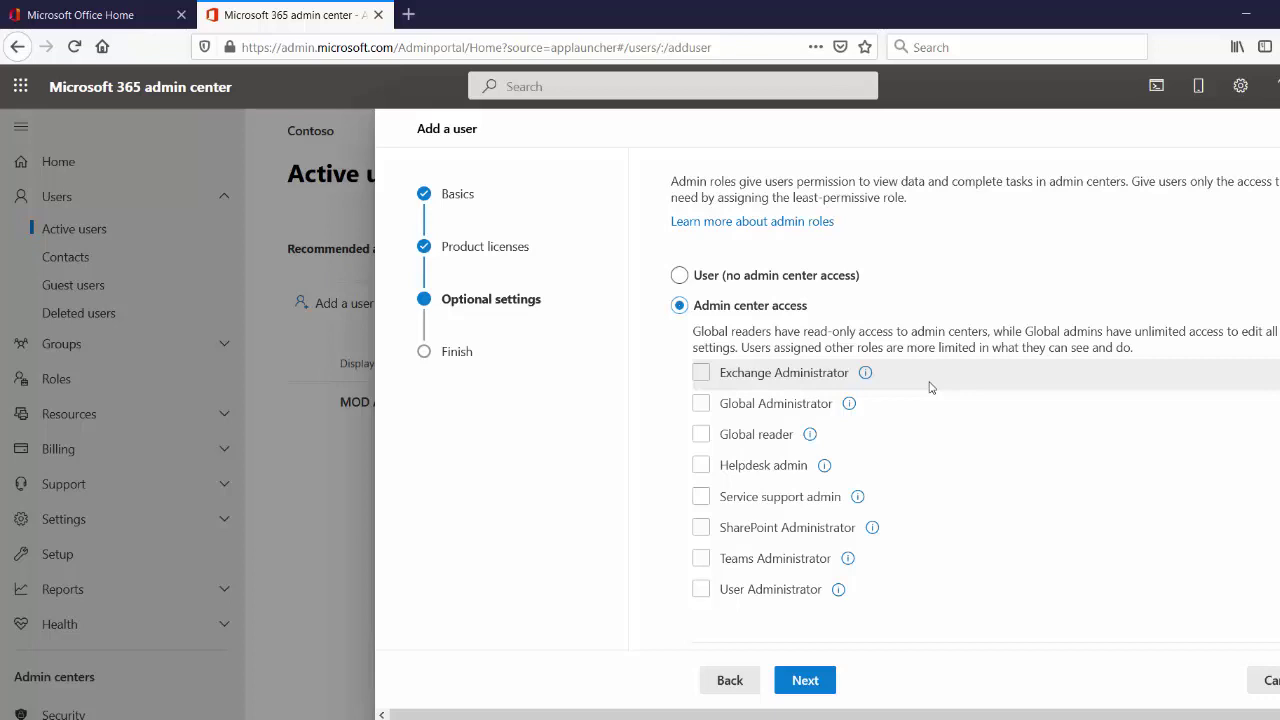
click(702, 373)
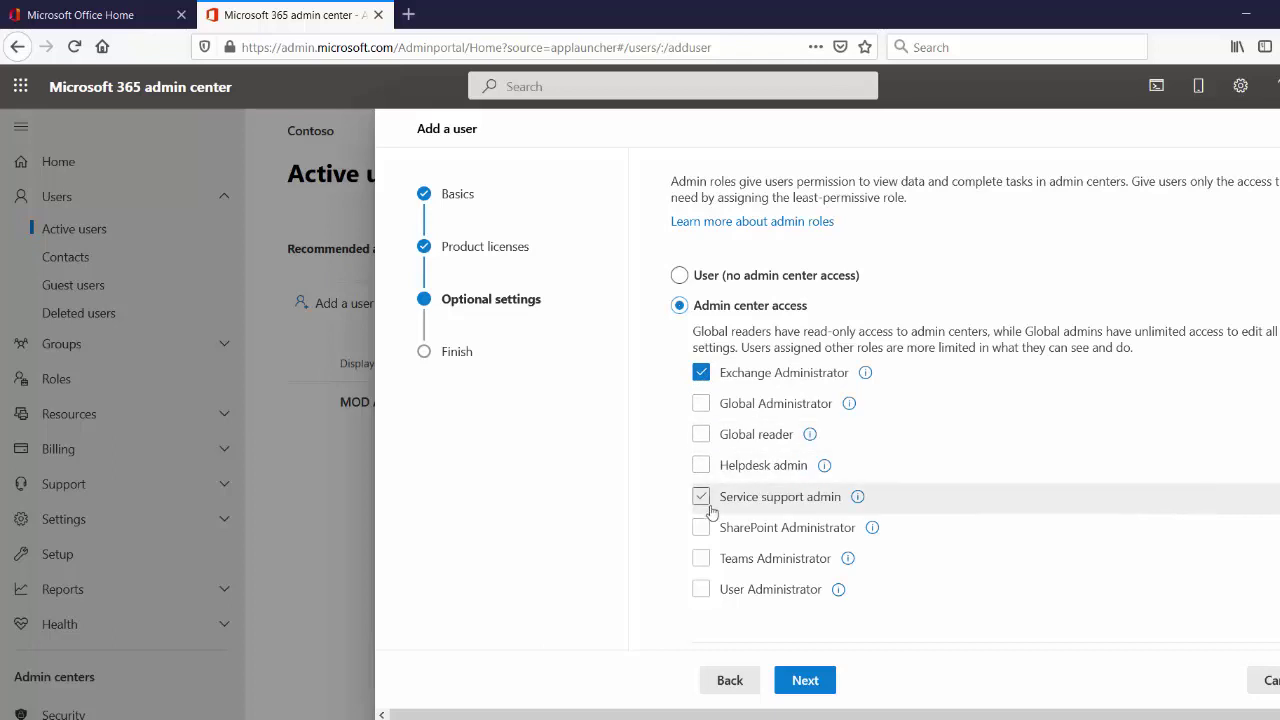
click(701, 372)
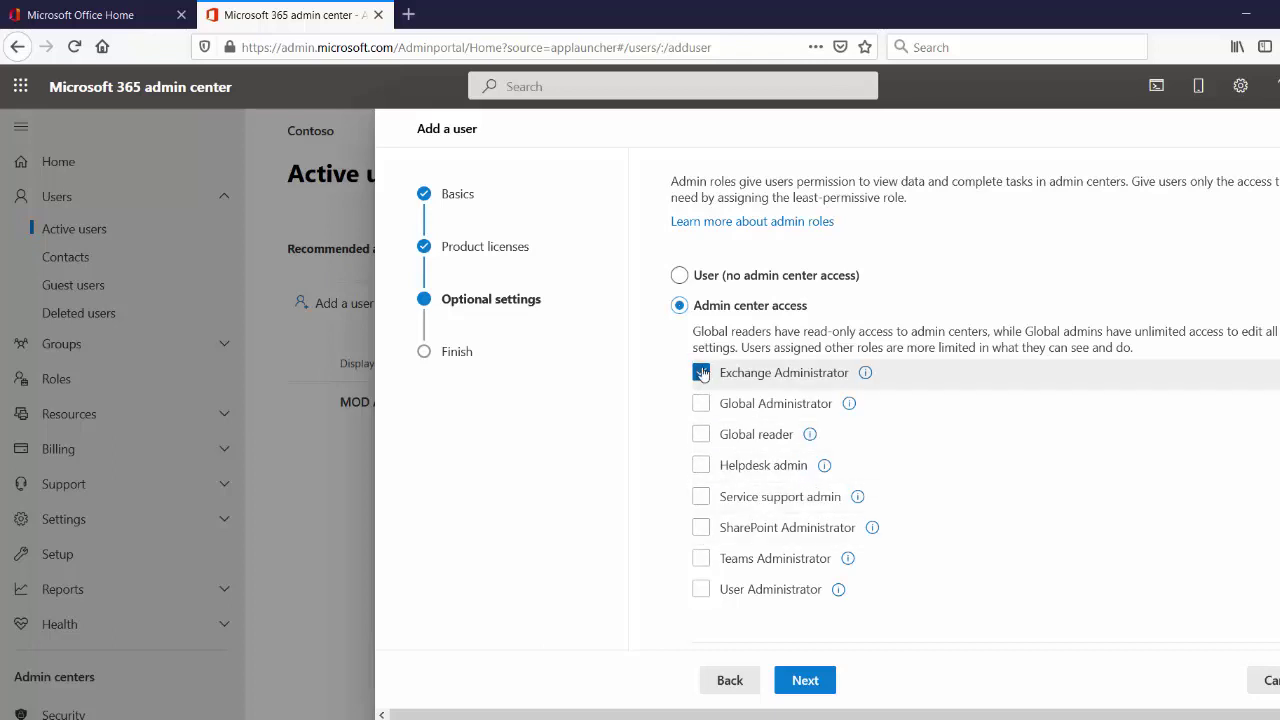
click(702, 528)
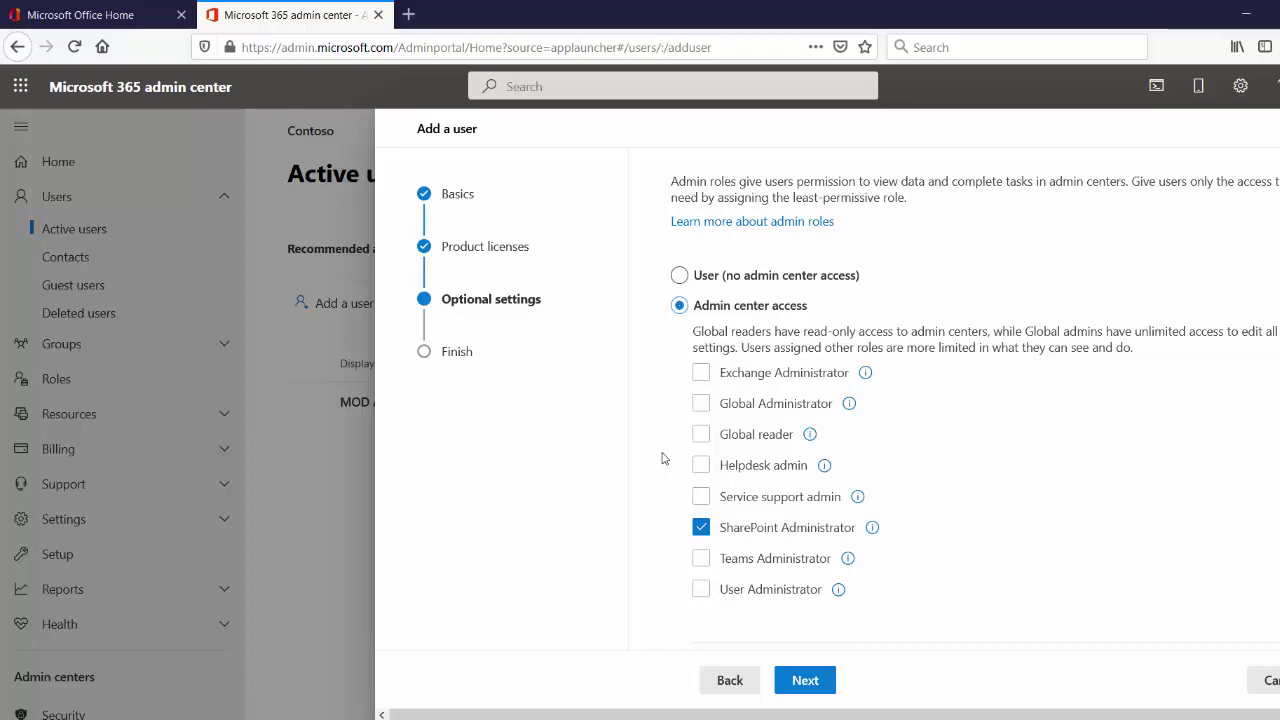
click(702, 528)
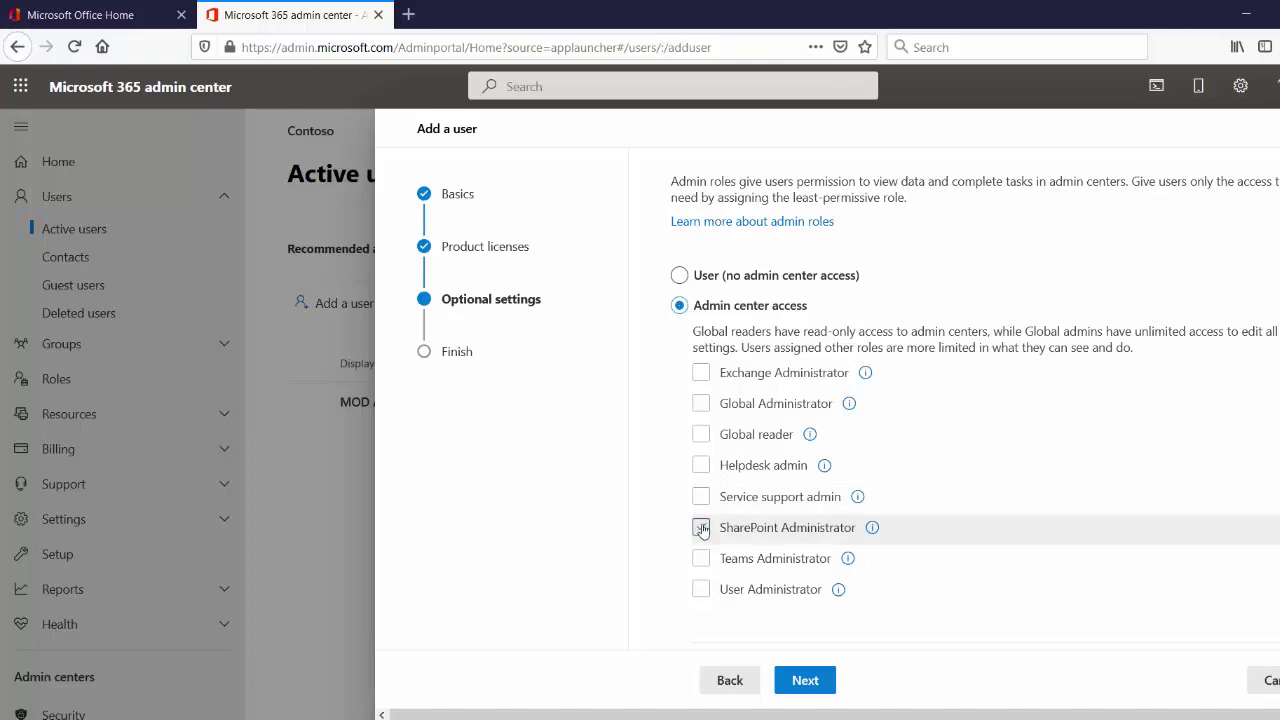
Check the Global Administrator and User Administrator role boxes for the user
click(702, 404)
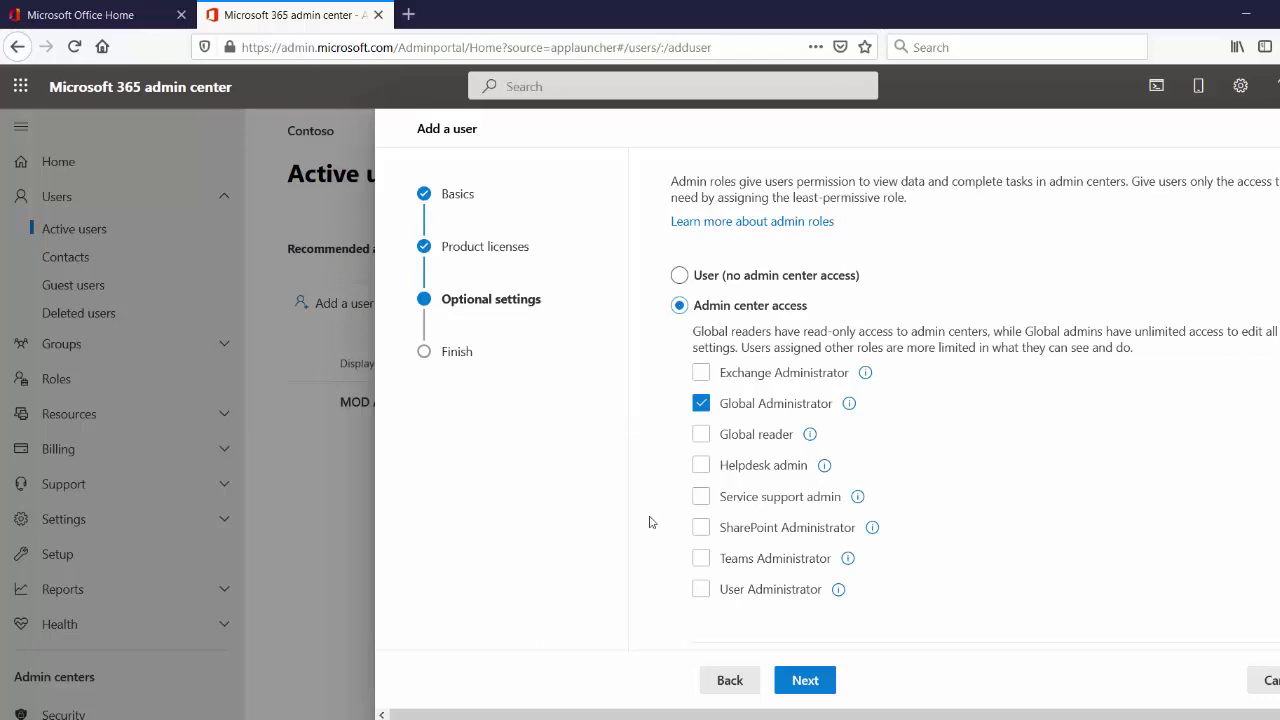
click(701, 590)
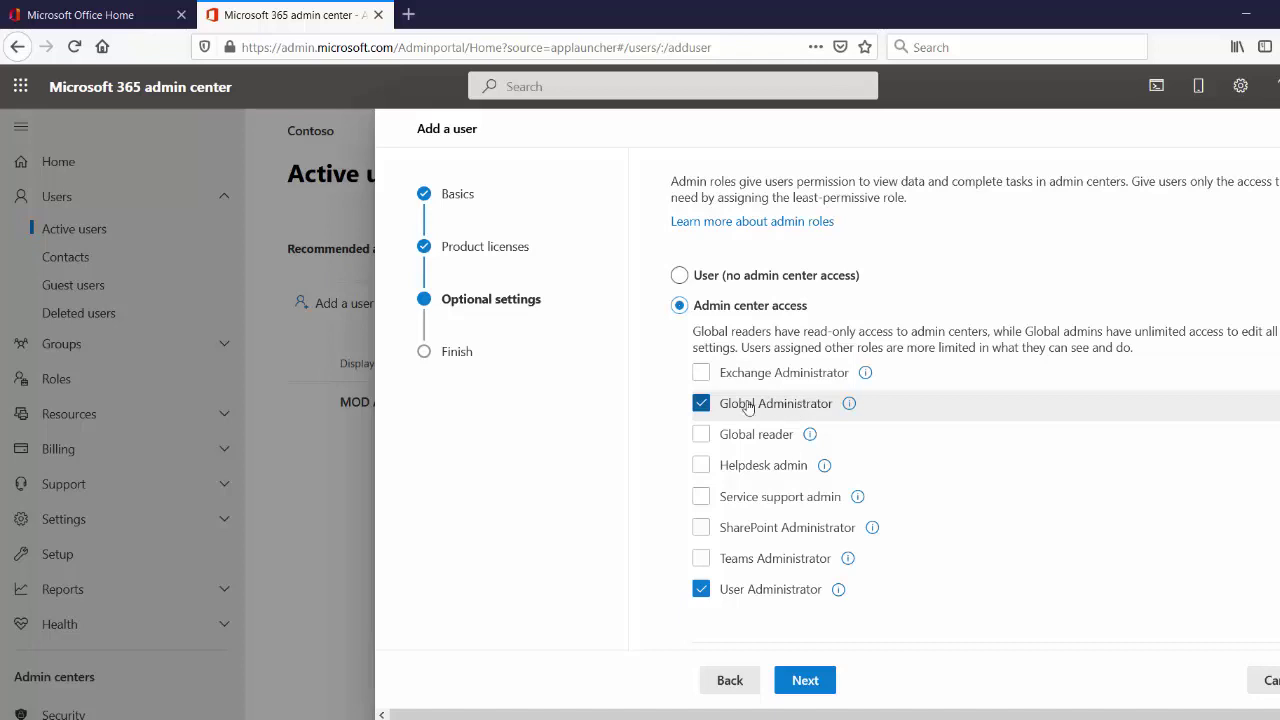
Uncheck Global Administrator and User Administrator, returning the user to no admin role
click(703, 403)
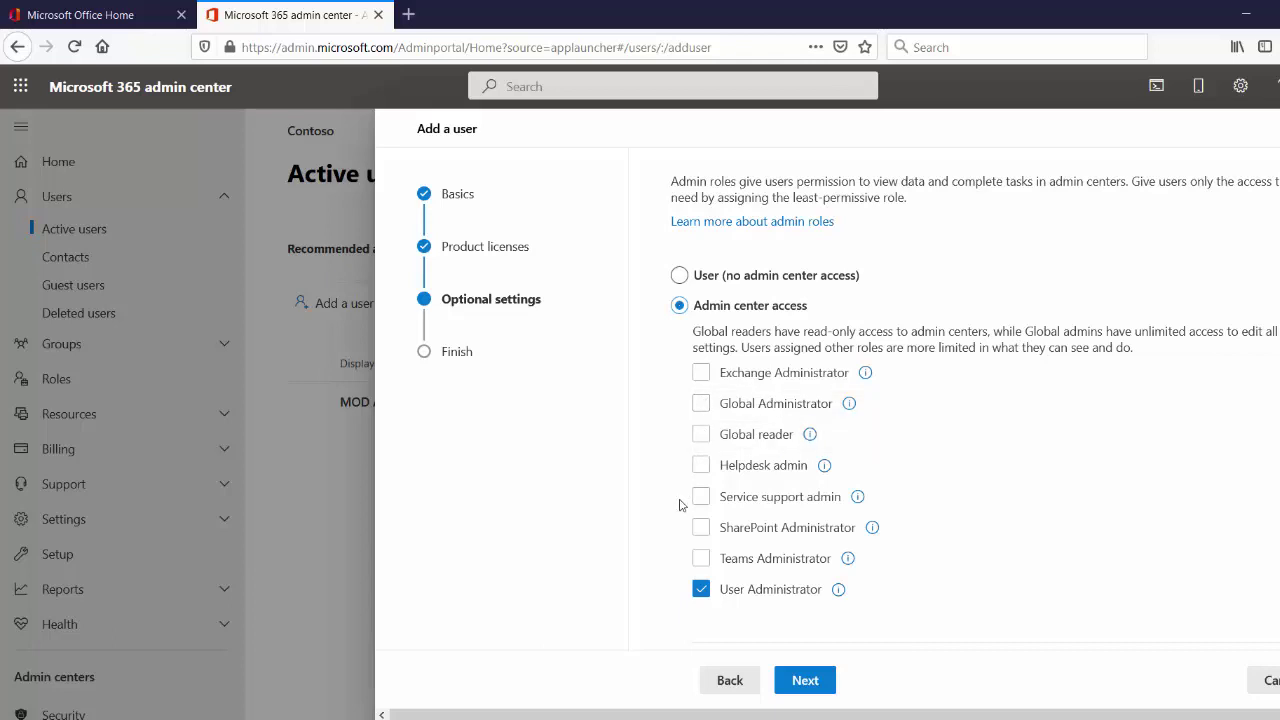
click(701, 592)
Choose User (no admin center access) and continue to the Review and finish page
click(681, 277)
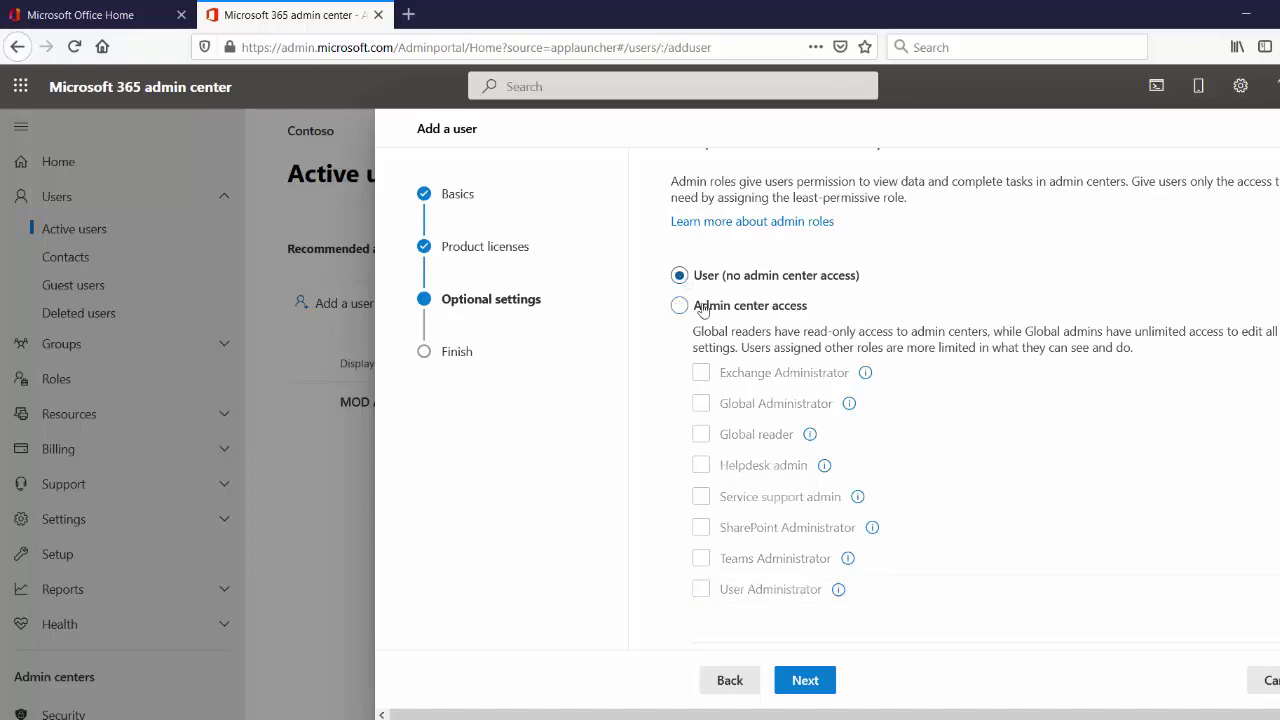
click(805, 680)
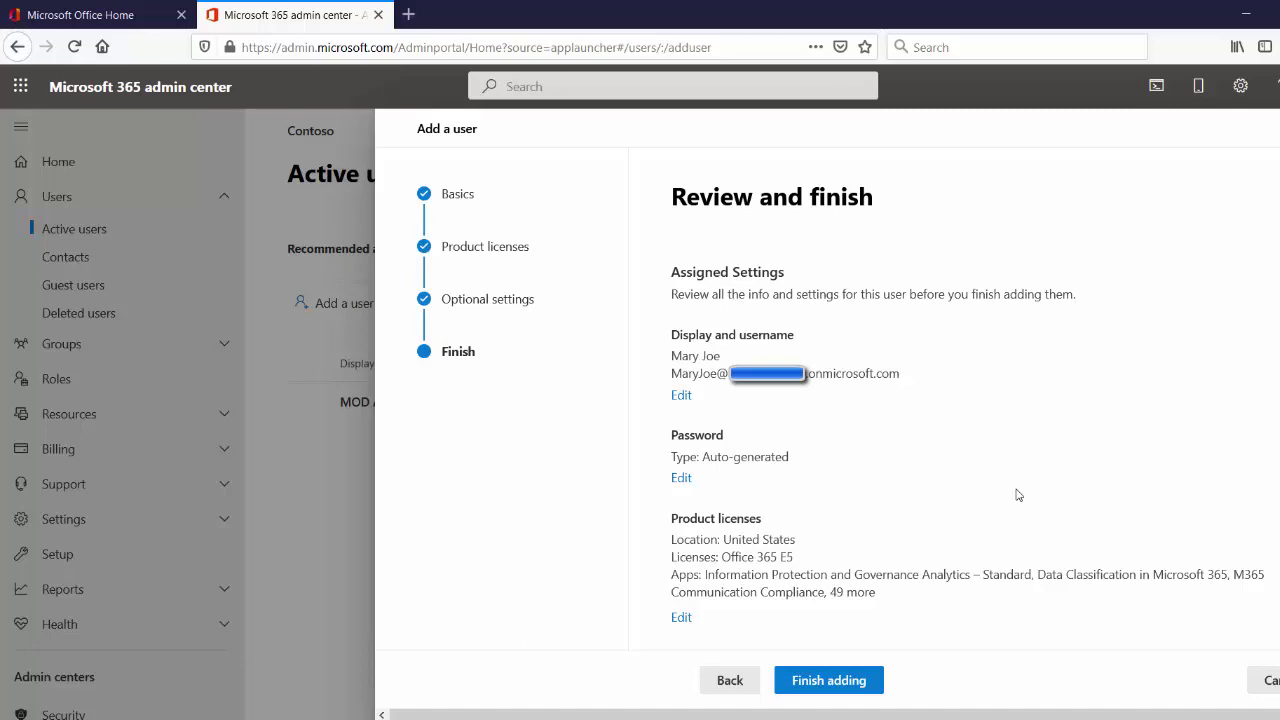
Finish adding the user with the Office 365 E5 licence and close the confirmation page
click(799, 686)
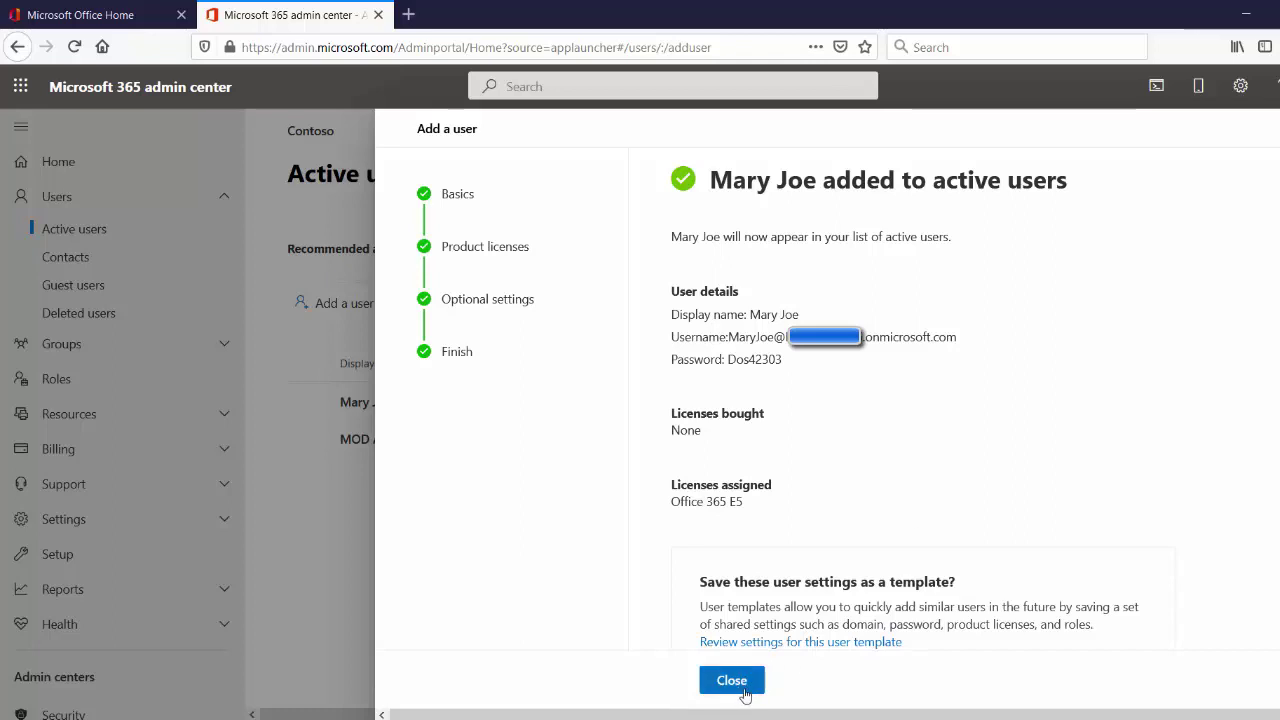
click(744, 689)
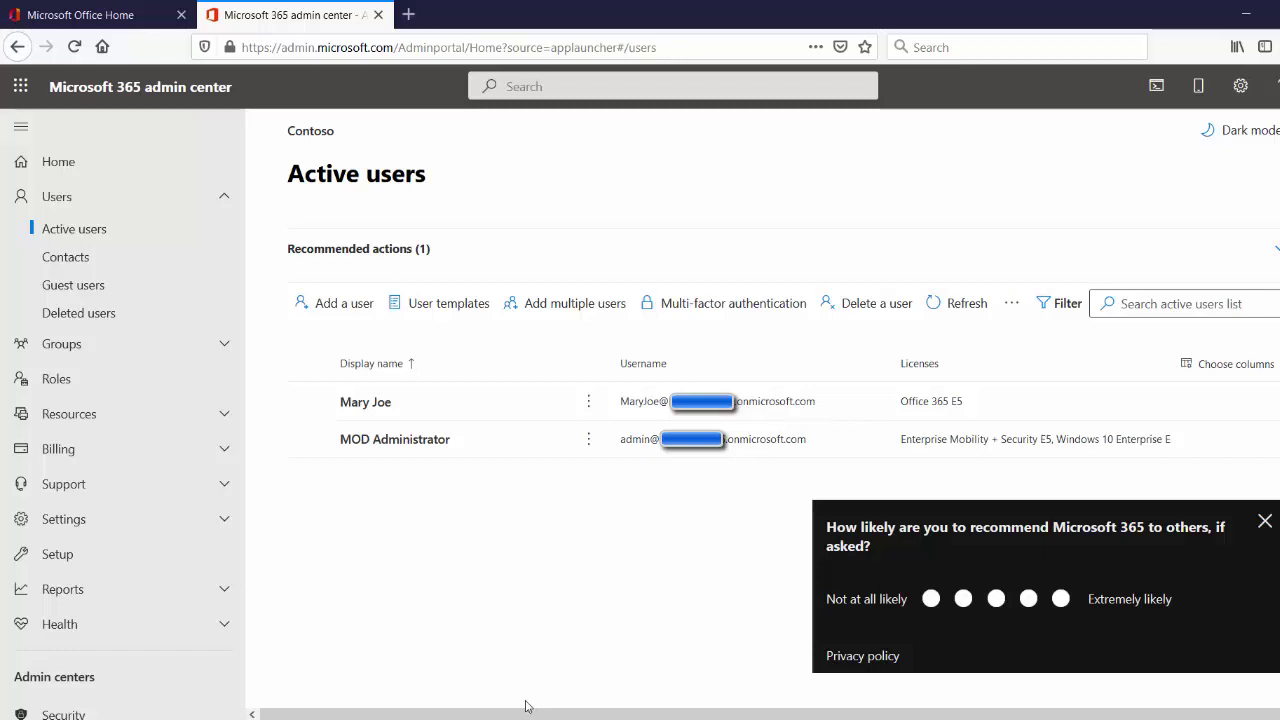
Dismiss the feedback survey and open the new user's details pane from Active users
click(1265, 522)
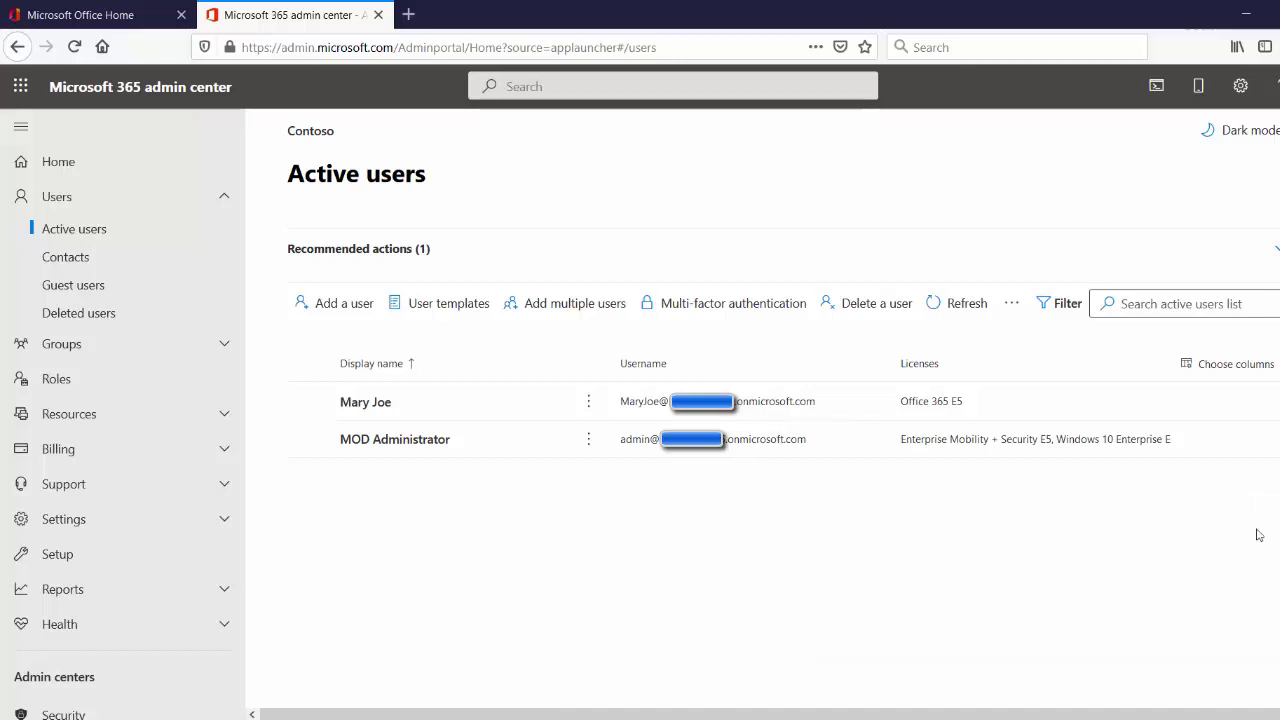
click(366, 404)
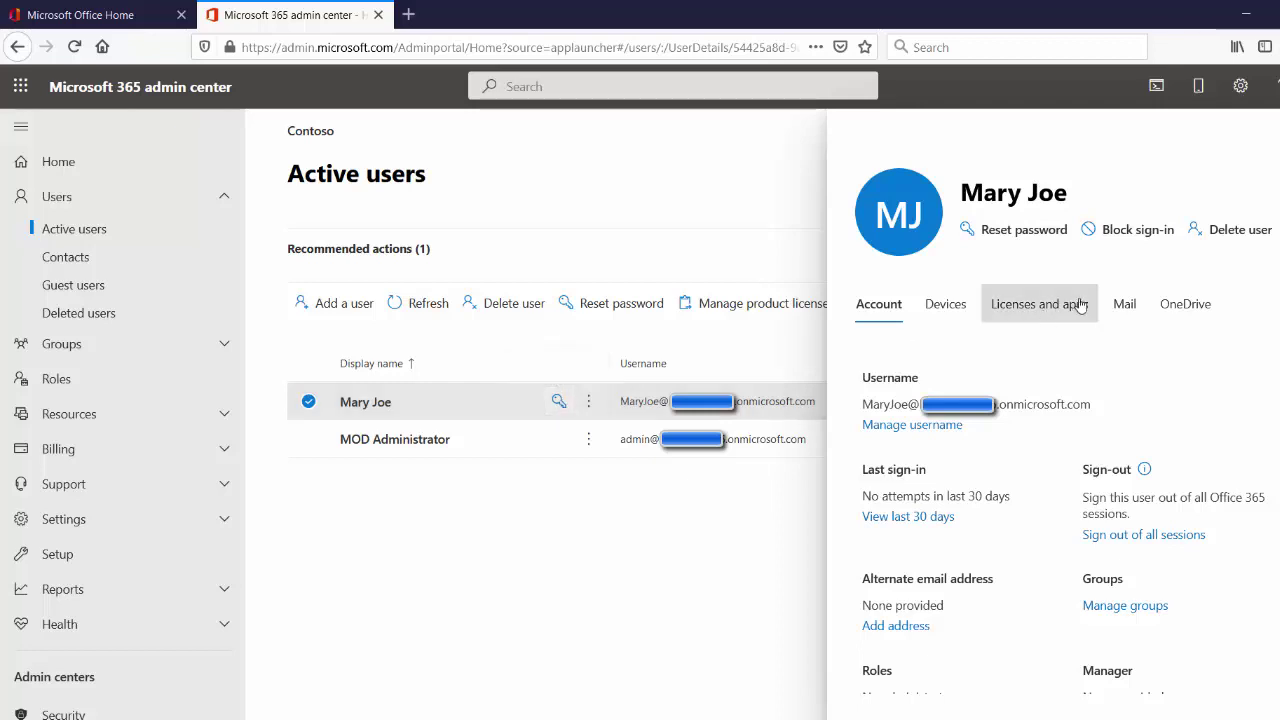
Assign the Office 365 E5 and Enterprise Mobility + Security E5 licences on Licenses and apps and save
click(1030, 310)
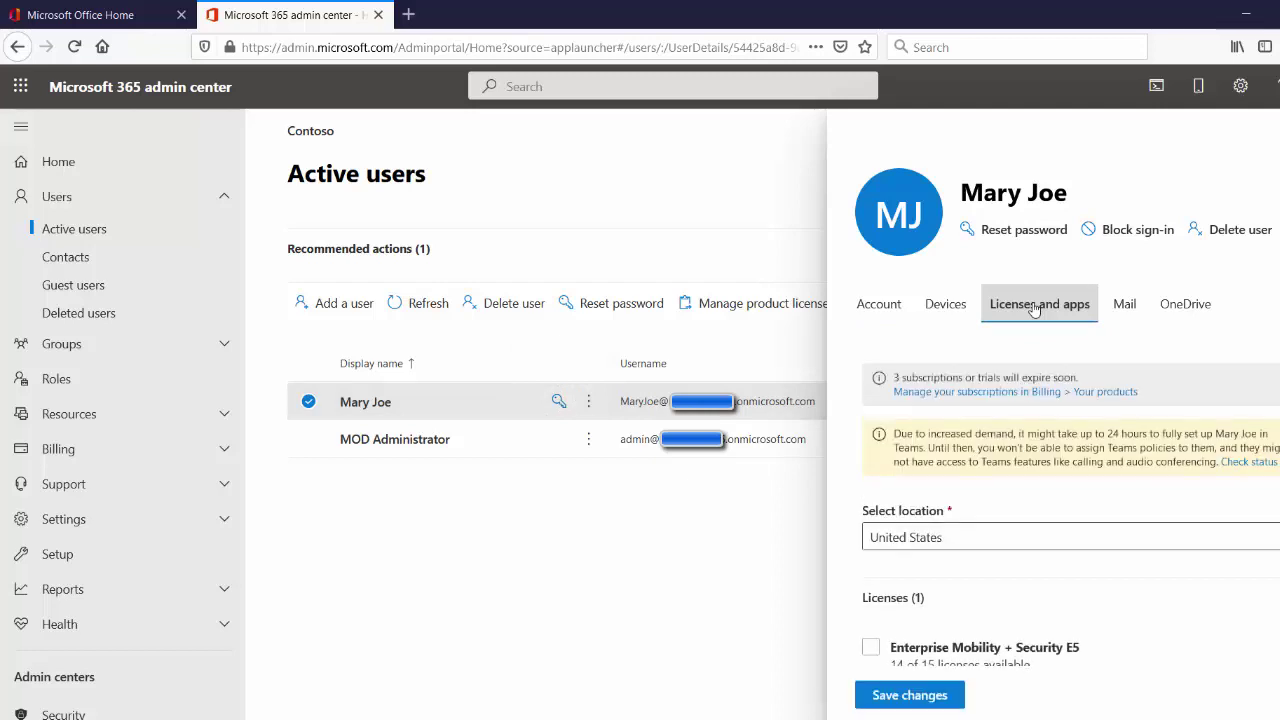
scroll(1012, 453, down, 2)
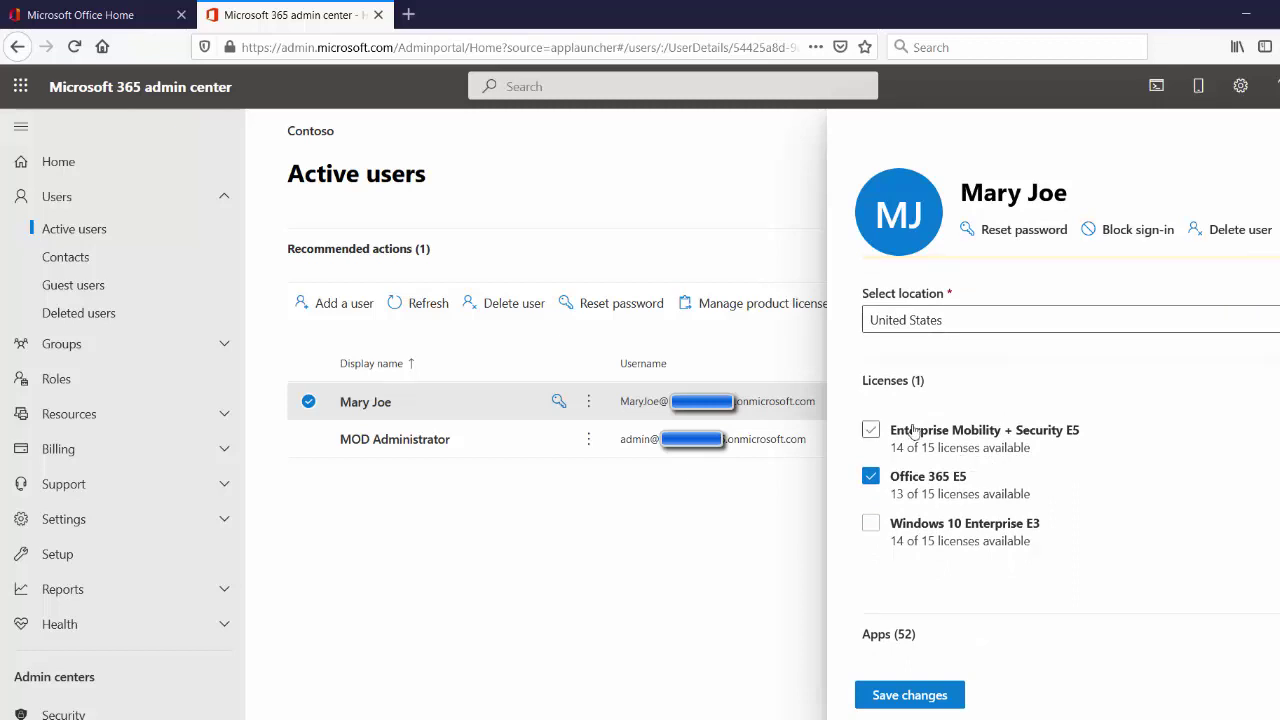
click(871, 476)
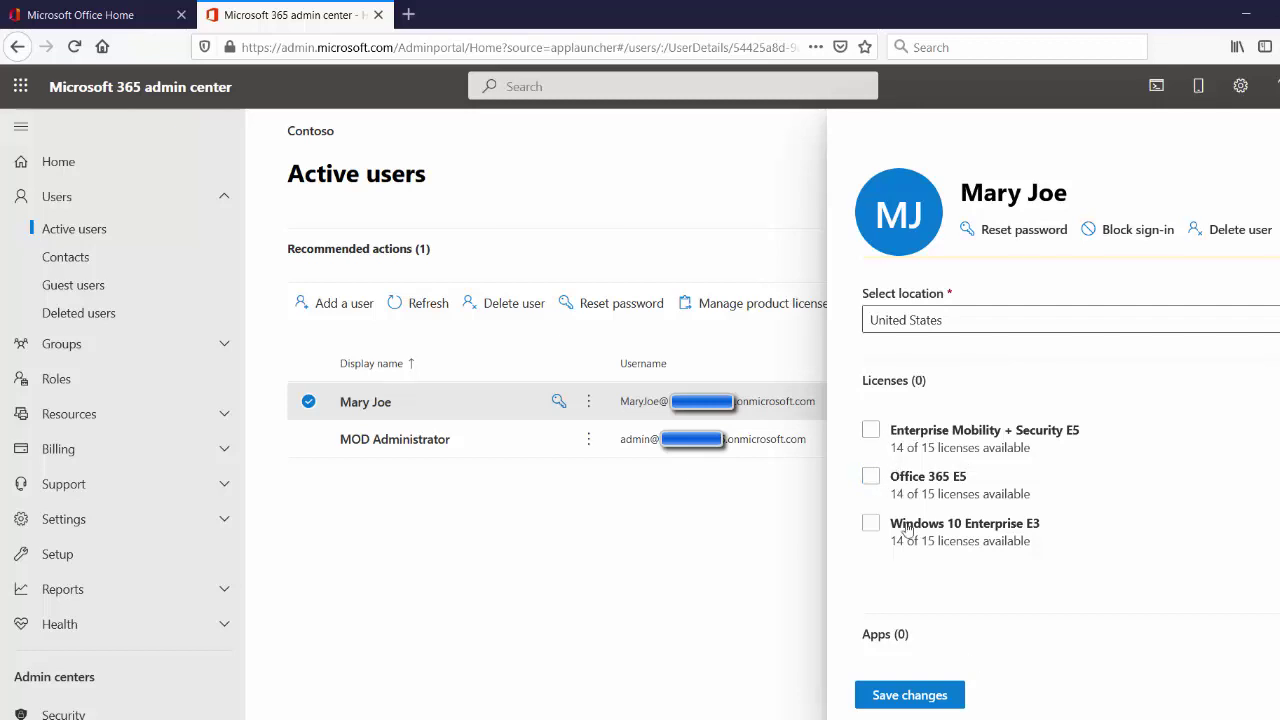
click(871, 476)
click(871, 430)
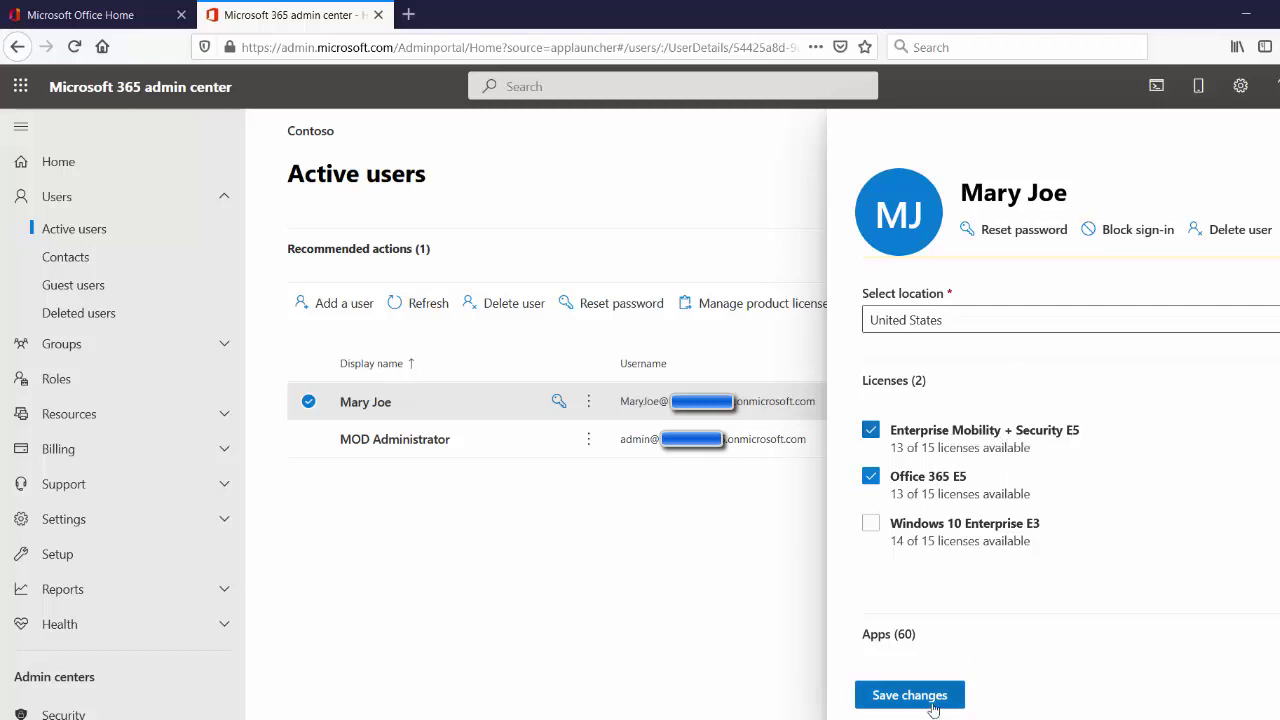
click(887, 695)
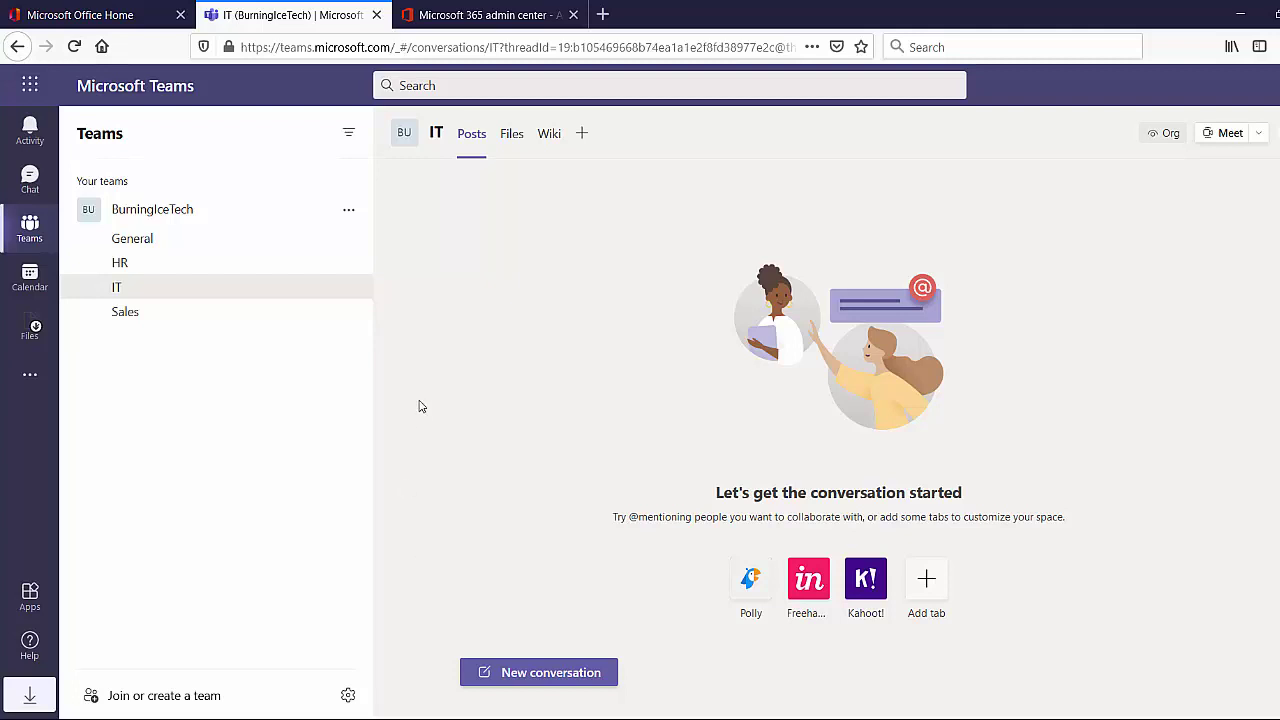
Switch to the Microsoft Office Home browser tab
click(88, 18)
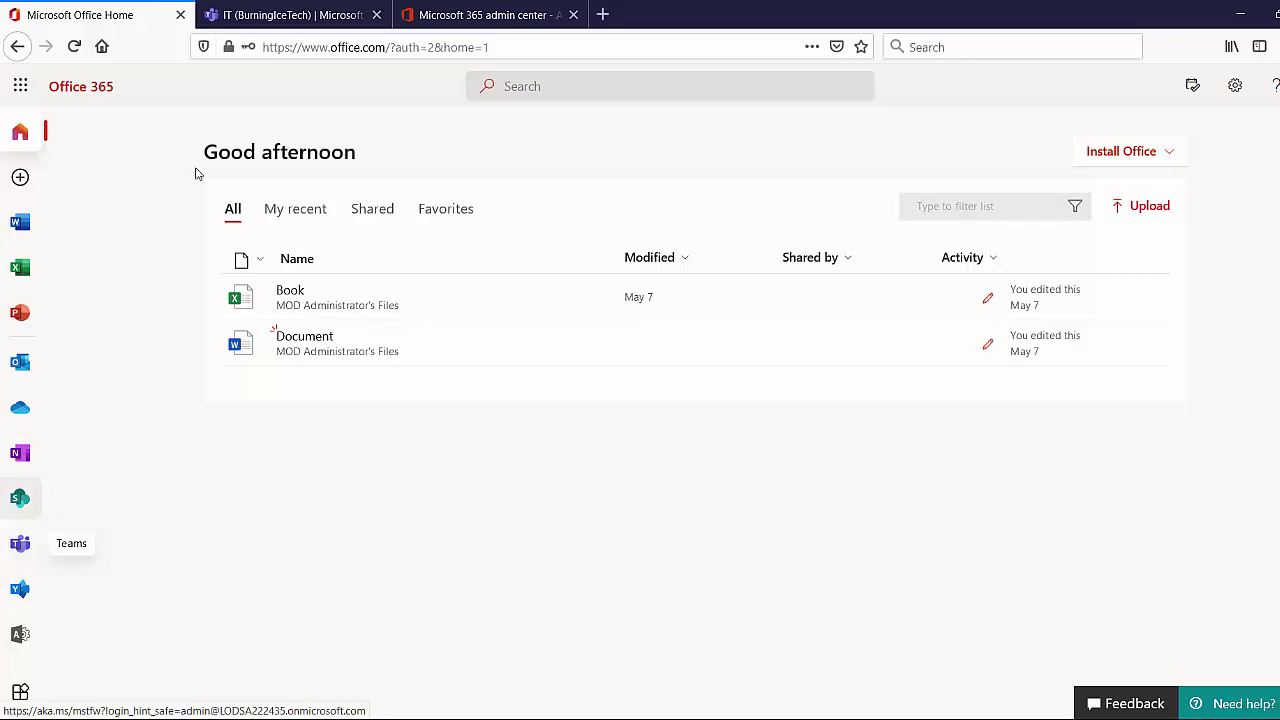
Return to the IT (BurningIceTech) channel tab in Teams
click(275, 15)
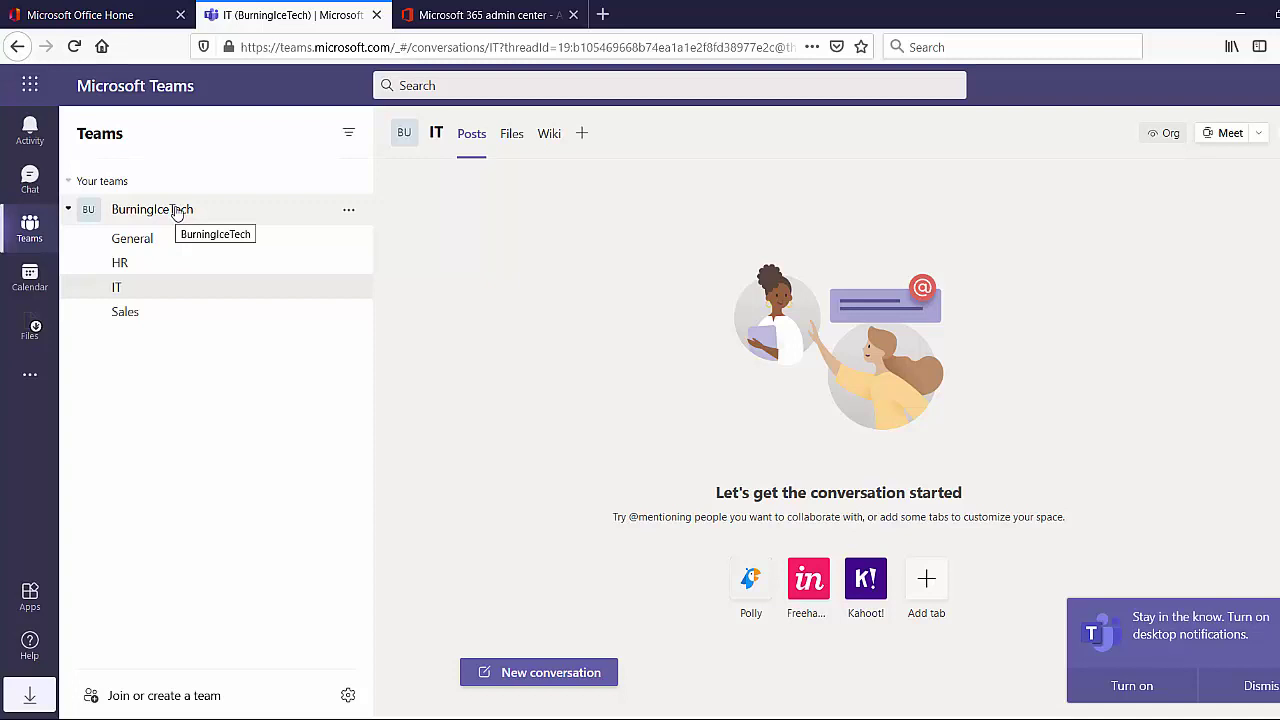
Open Manage team for BurningIceTech to view its owners and members
right_click(177, 213)
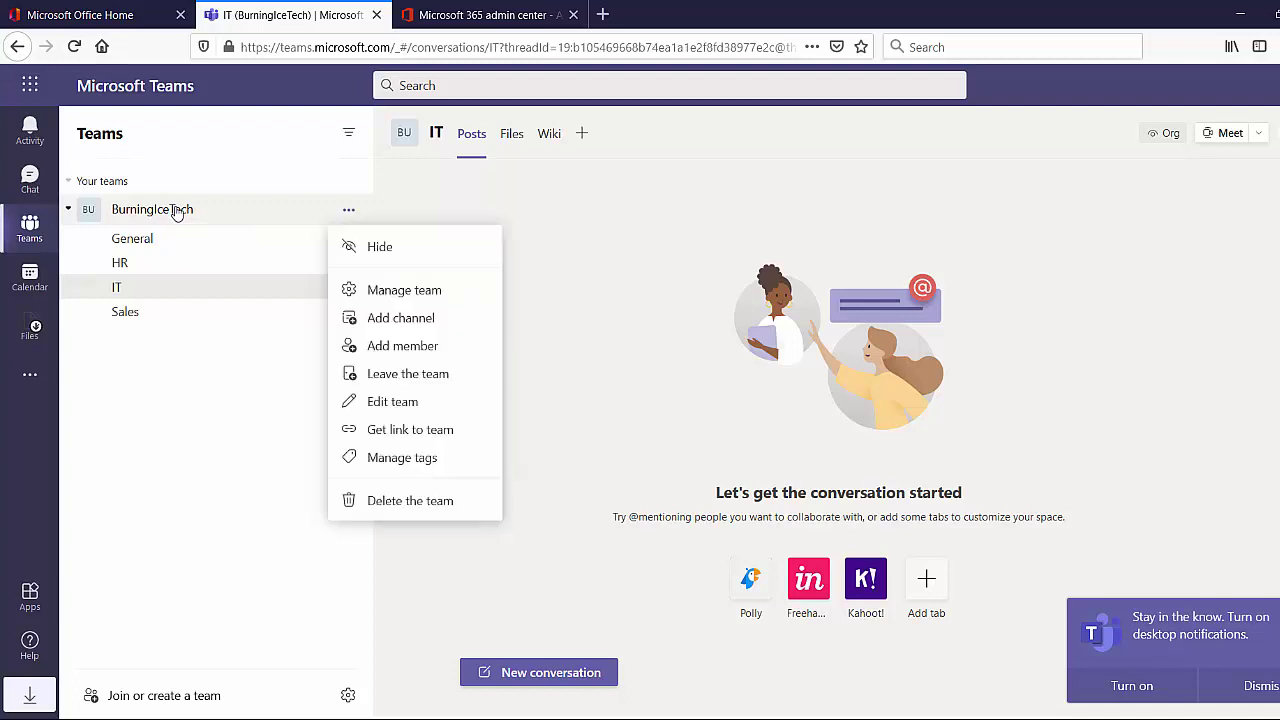
click(436, 296)
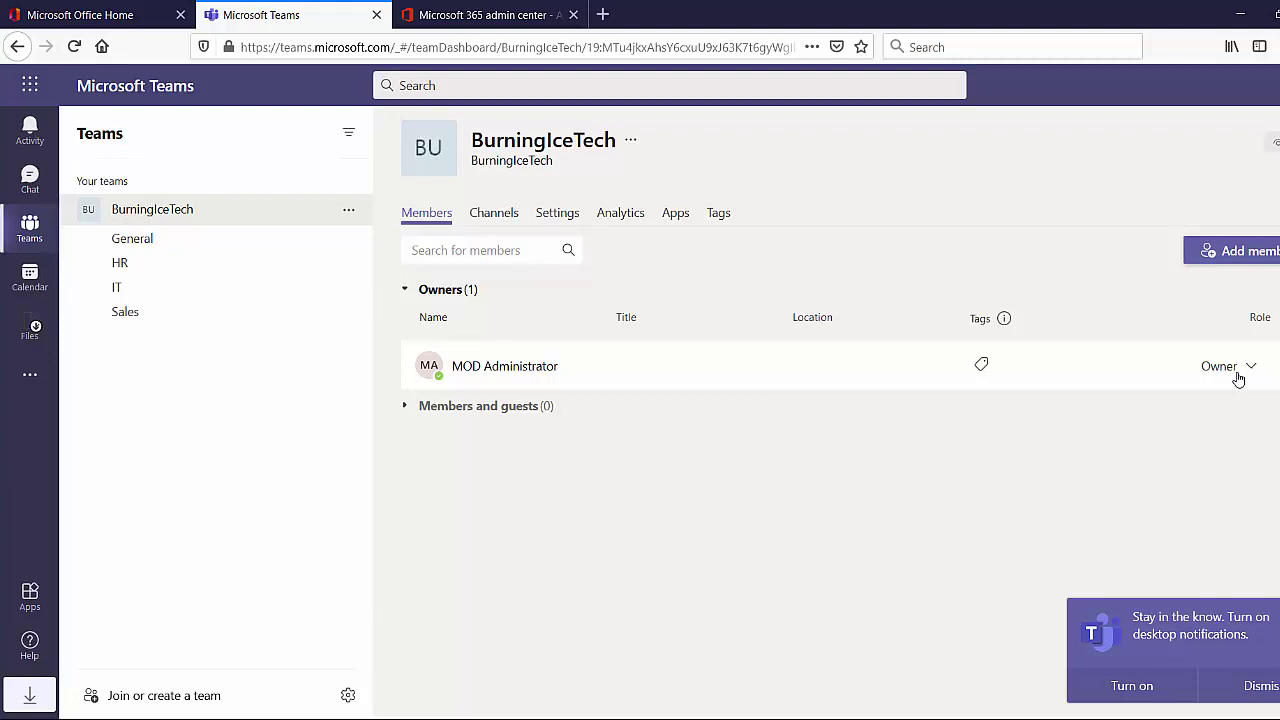
Search for the new user by name, add them to BurningIceTech, and keep the Member role
click(1213, 252)
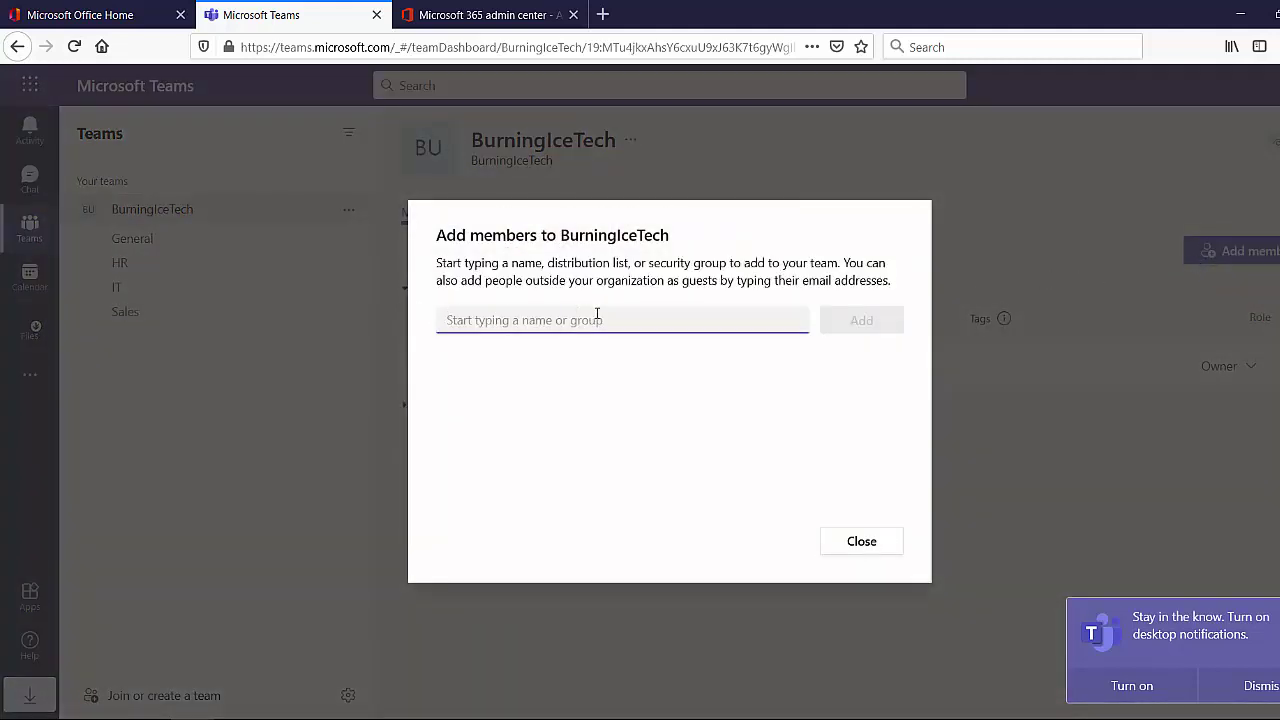
text(Mary)
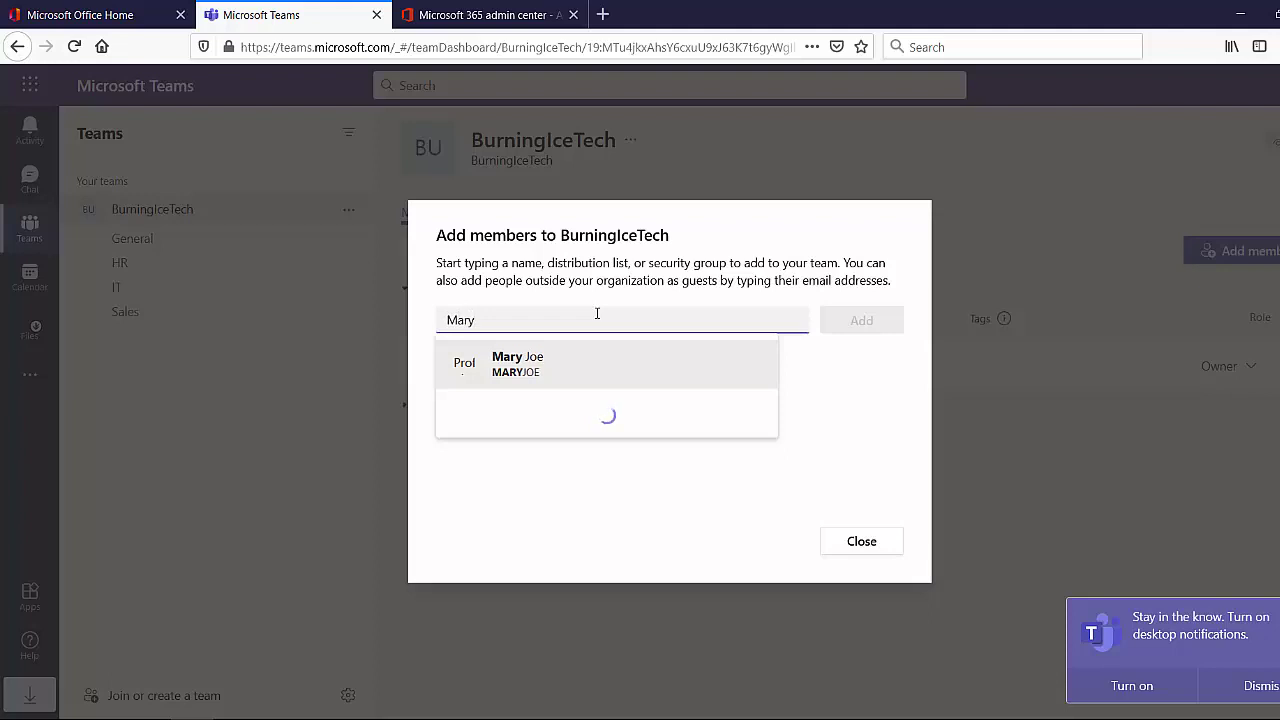
click(529, 370)
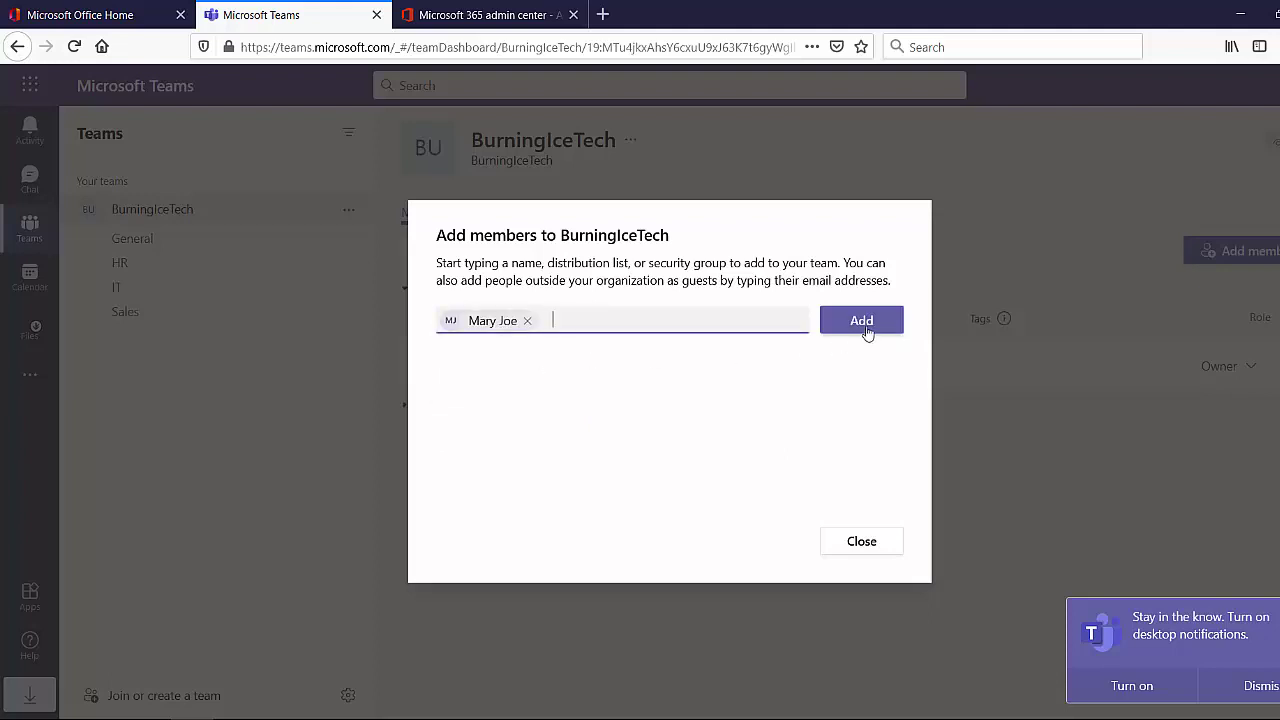
click(866, 329)
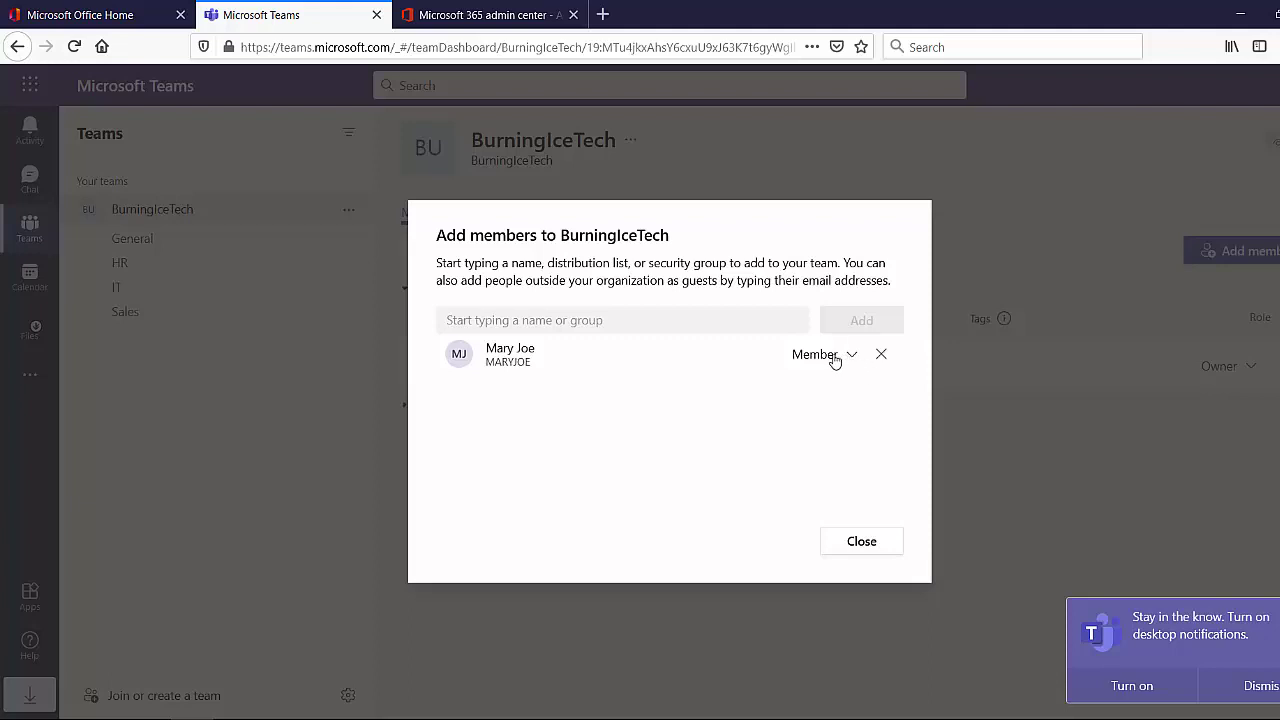
click(835, 358)
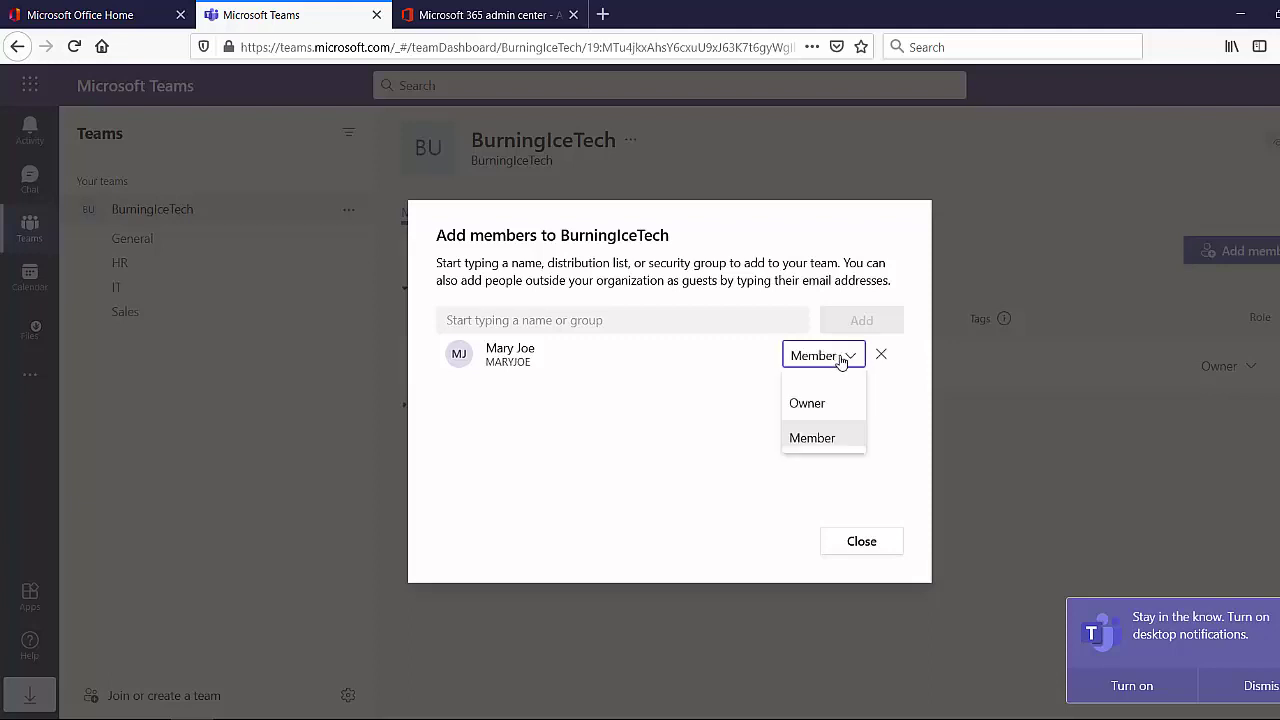
click(815, 440)
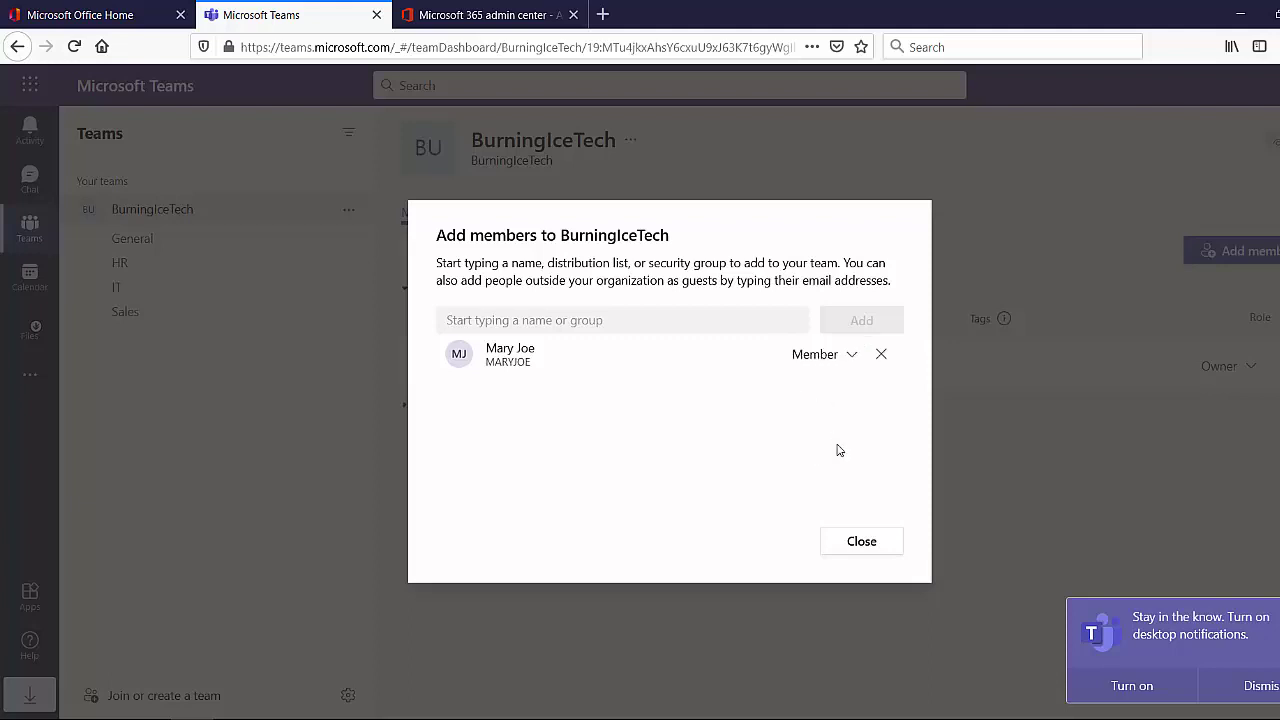
Close the Add members dialog so the user shows under Members and guests
click(862, 542)
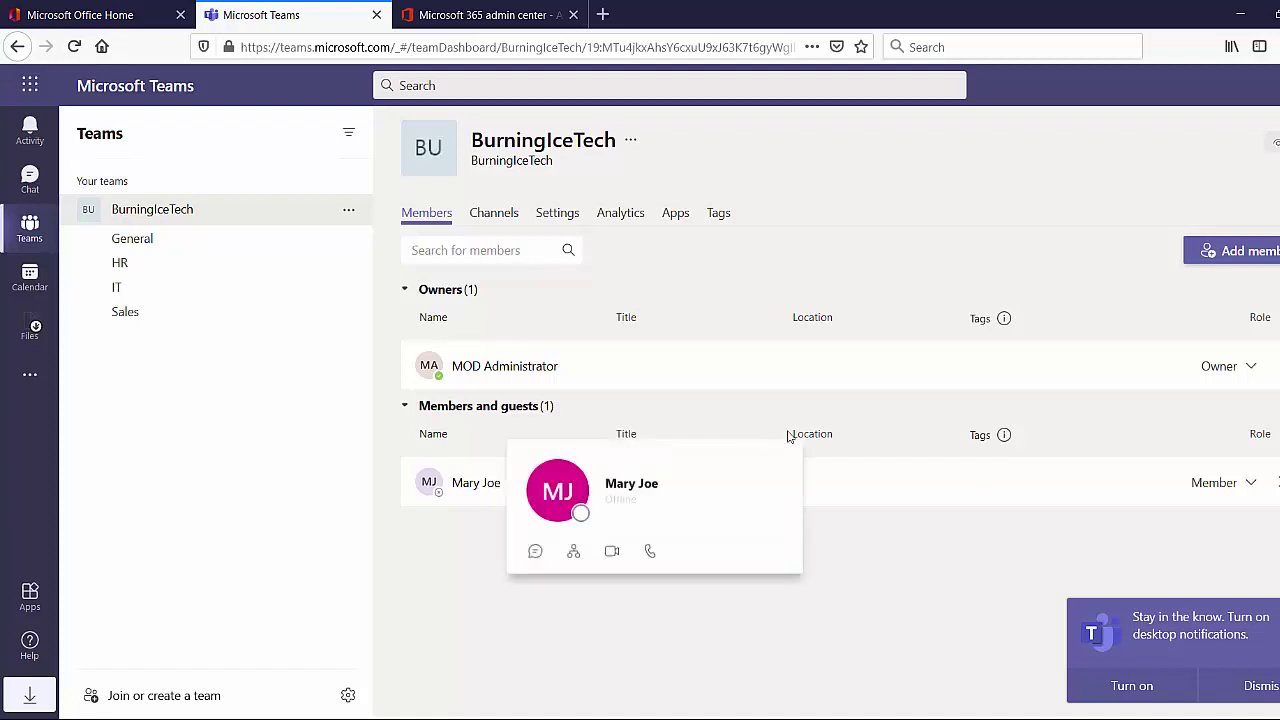
click(1253, 484)
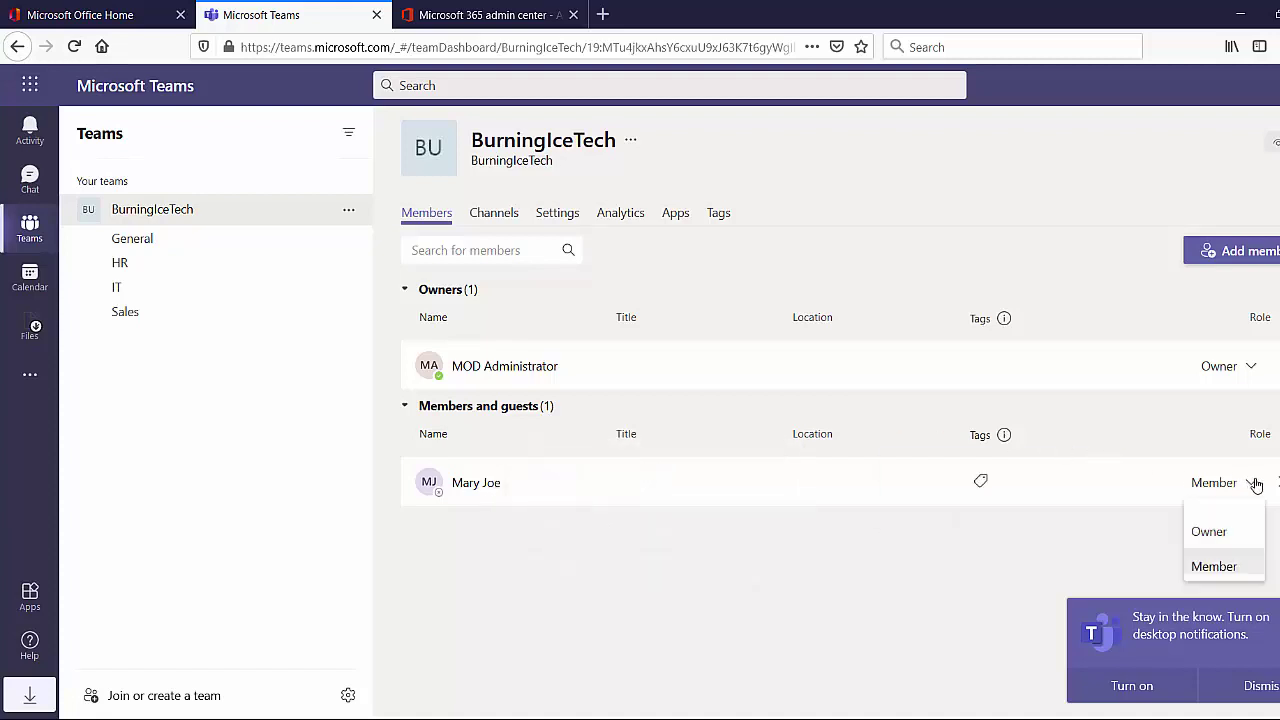
click(1236, 533)
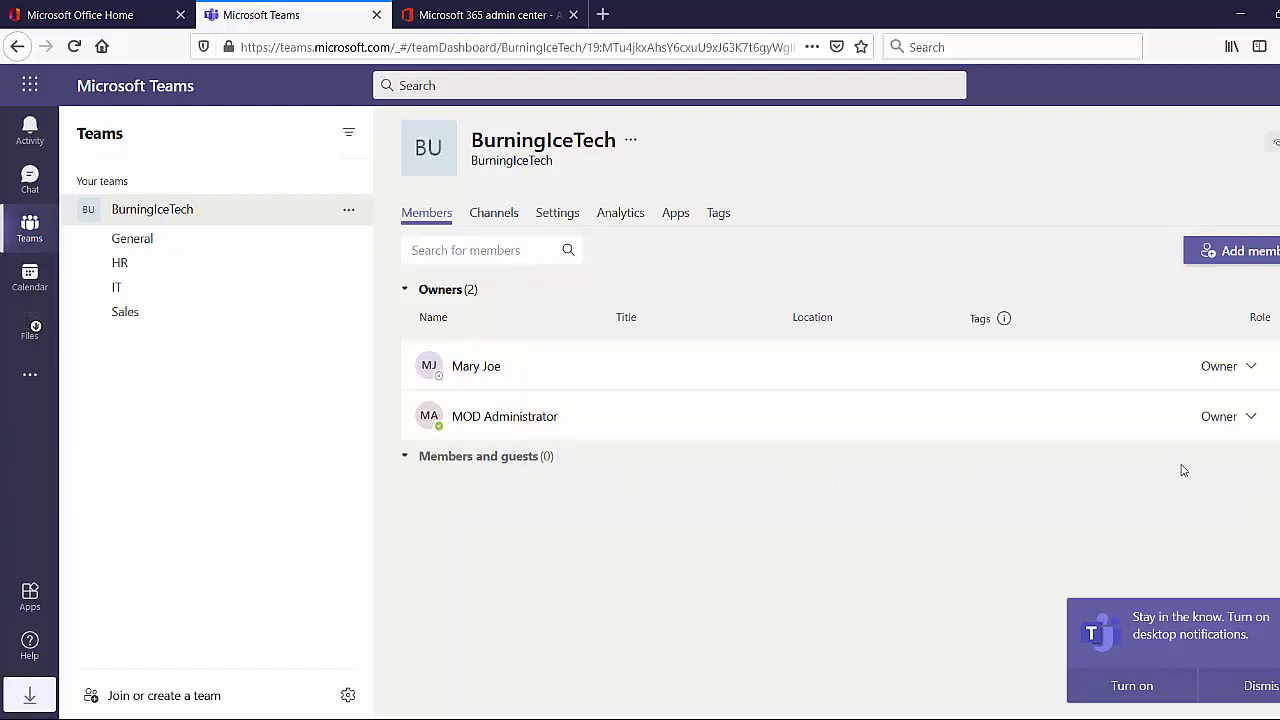
click(1247, 360)
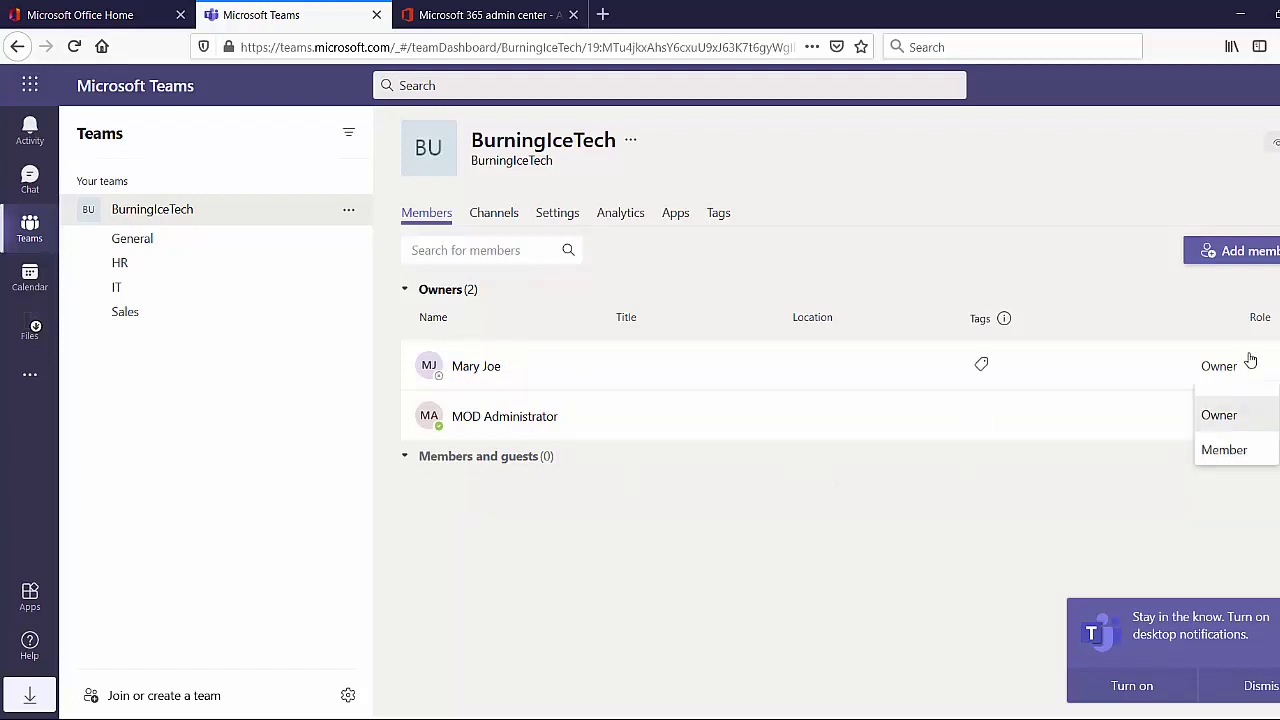
click(1236, 452)
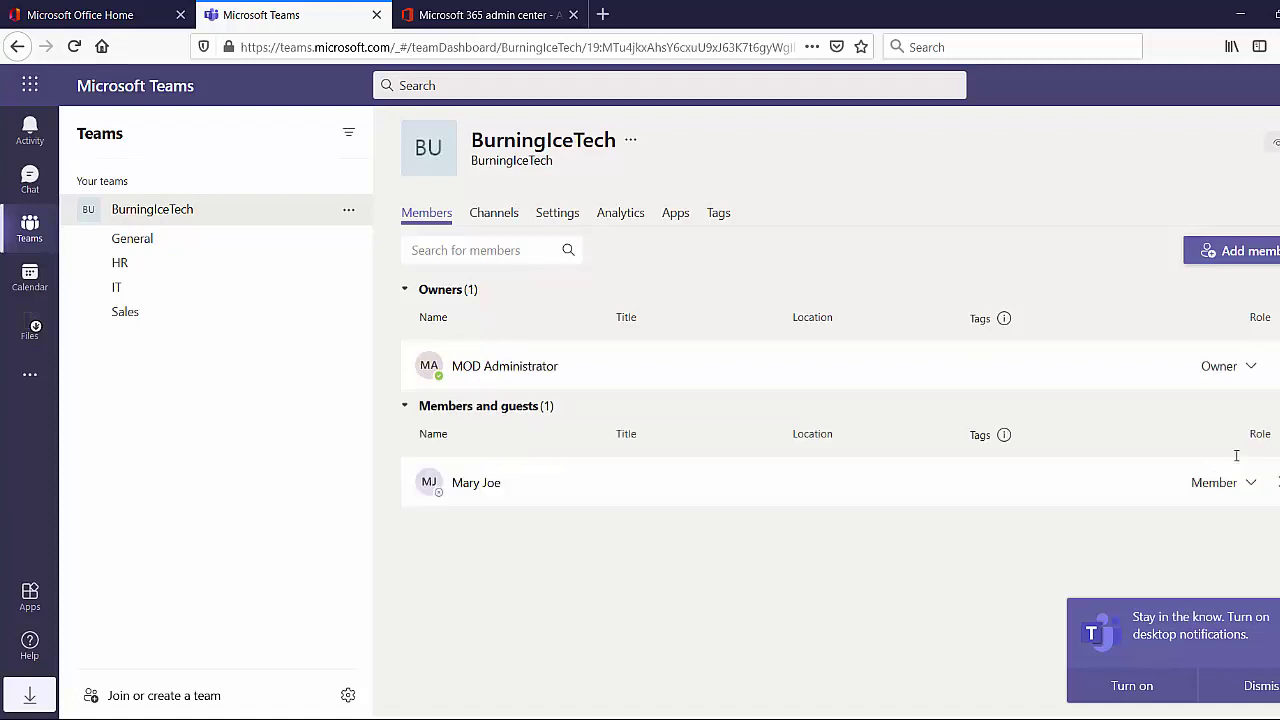